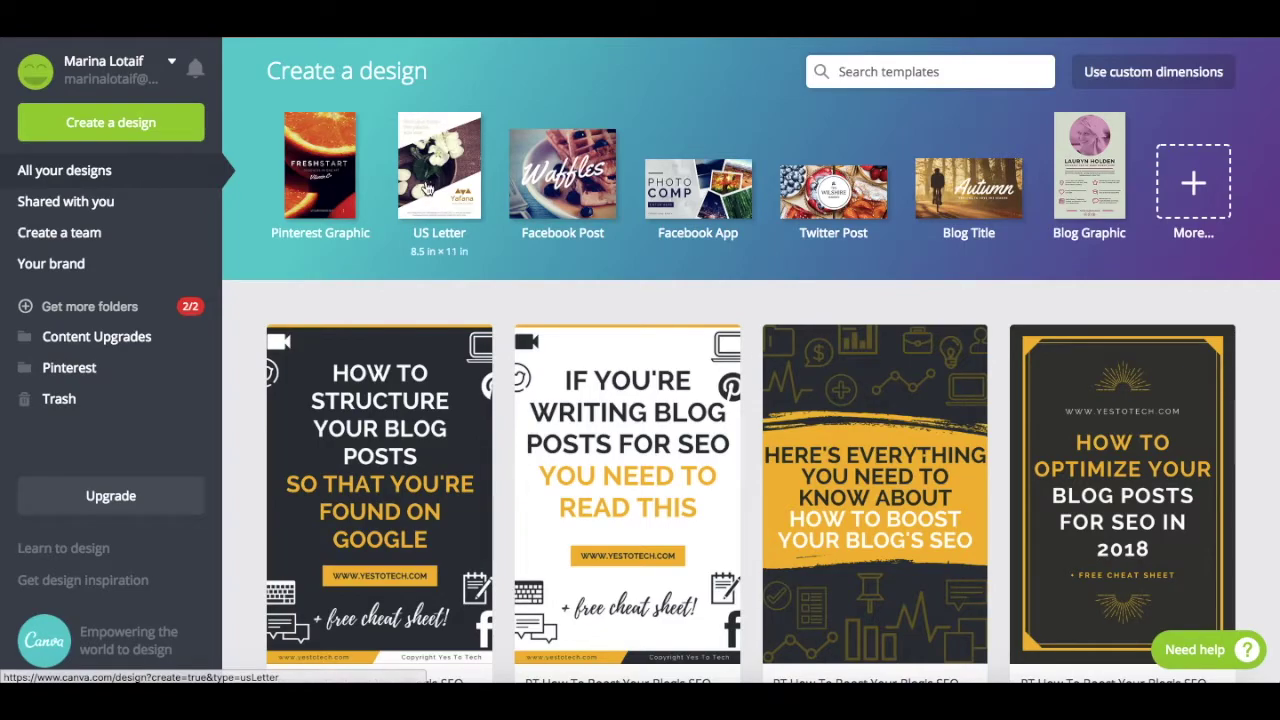
Subscribe to the Yes To Tech channel from its YouTube channel page.
scroll(425, 187, down, 1)
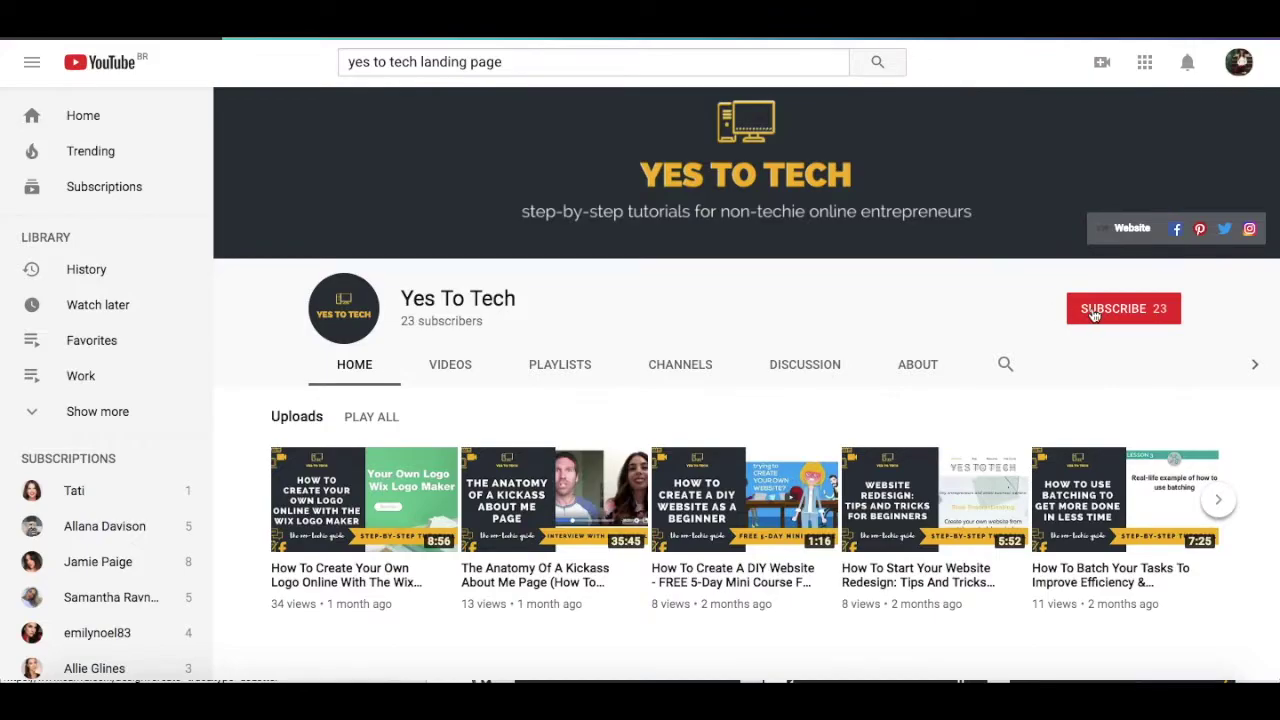
click(1094, 312)
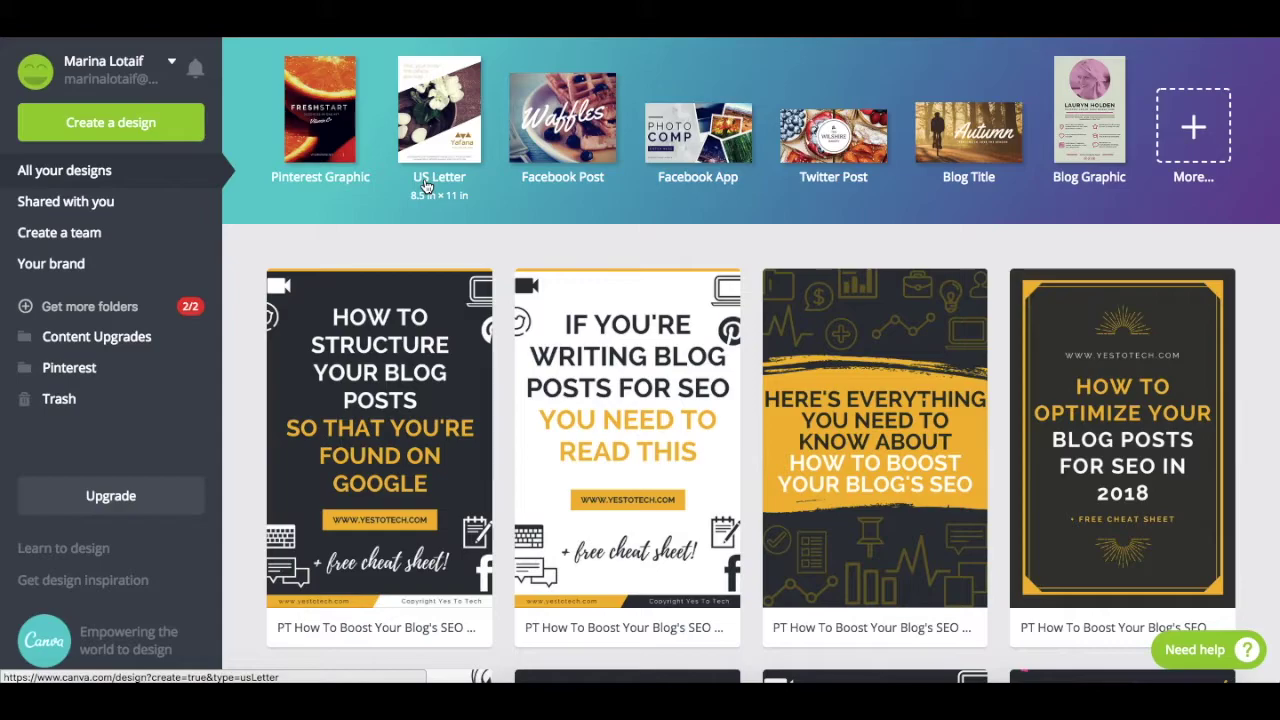
Start a new design from the Create a design menu and choose a blank Pinterest Graphic.
click(195, 131)
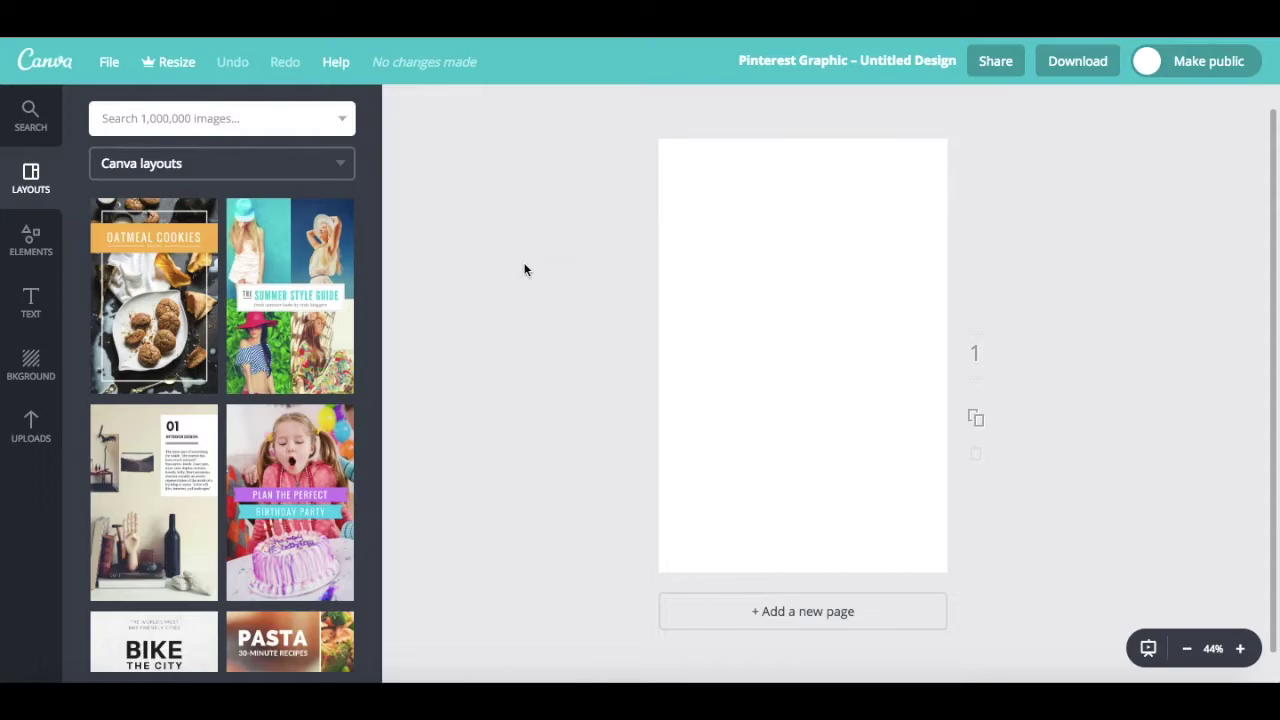
Scroll down the Layouts panel and apply the Fiction versus Non-Fiction layout to the page.
scroll(262, 294, down, 12)
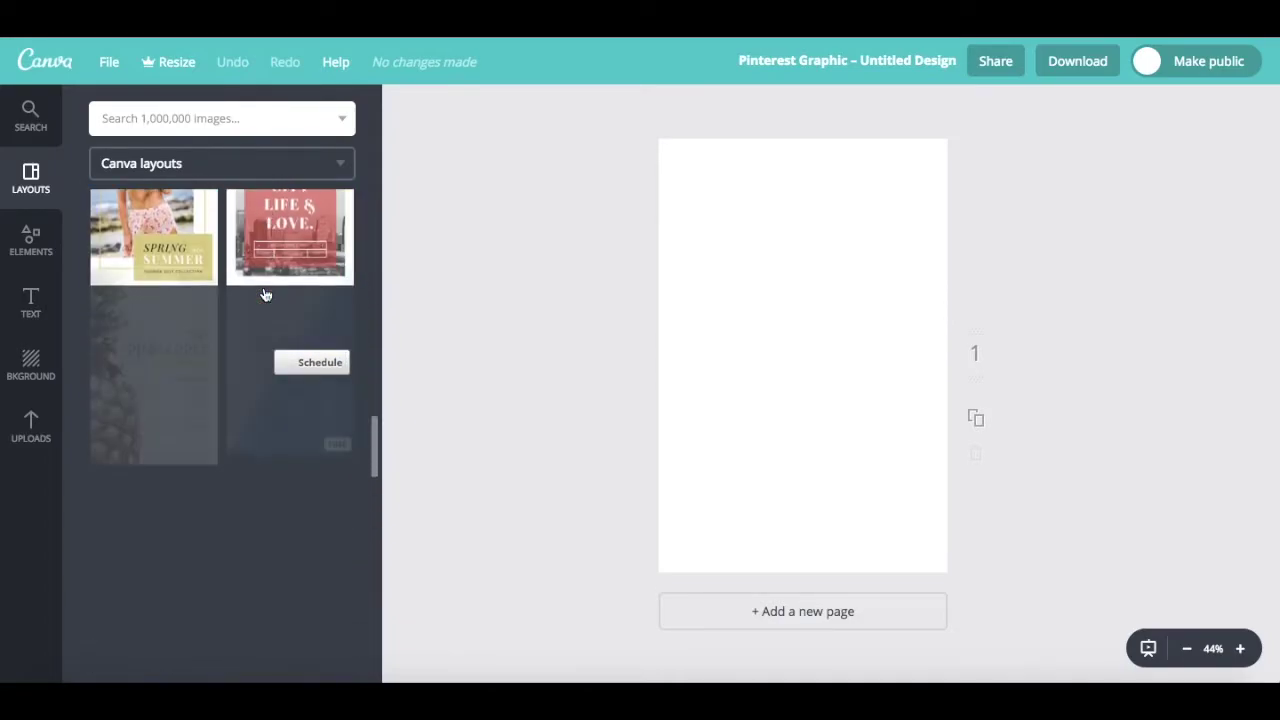
scroll(265, 294, down, 15)
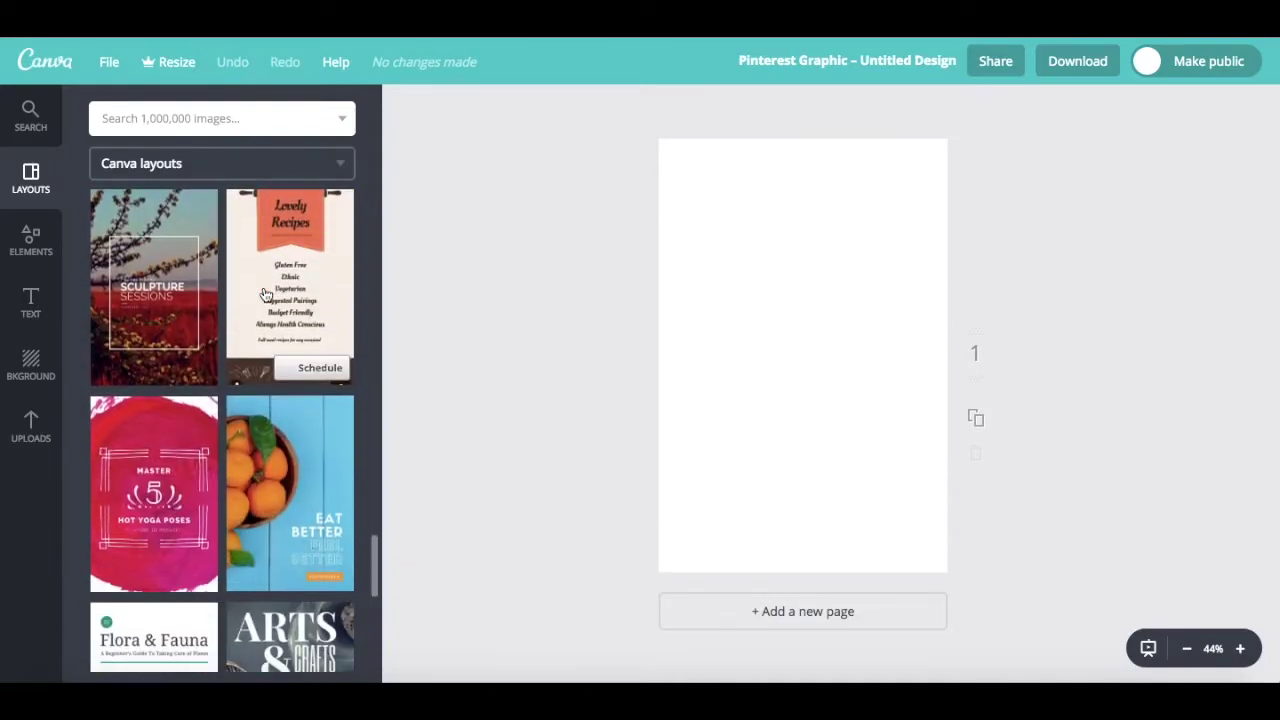
scroll(265, 294, down, 10)
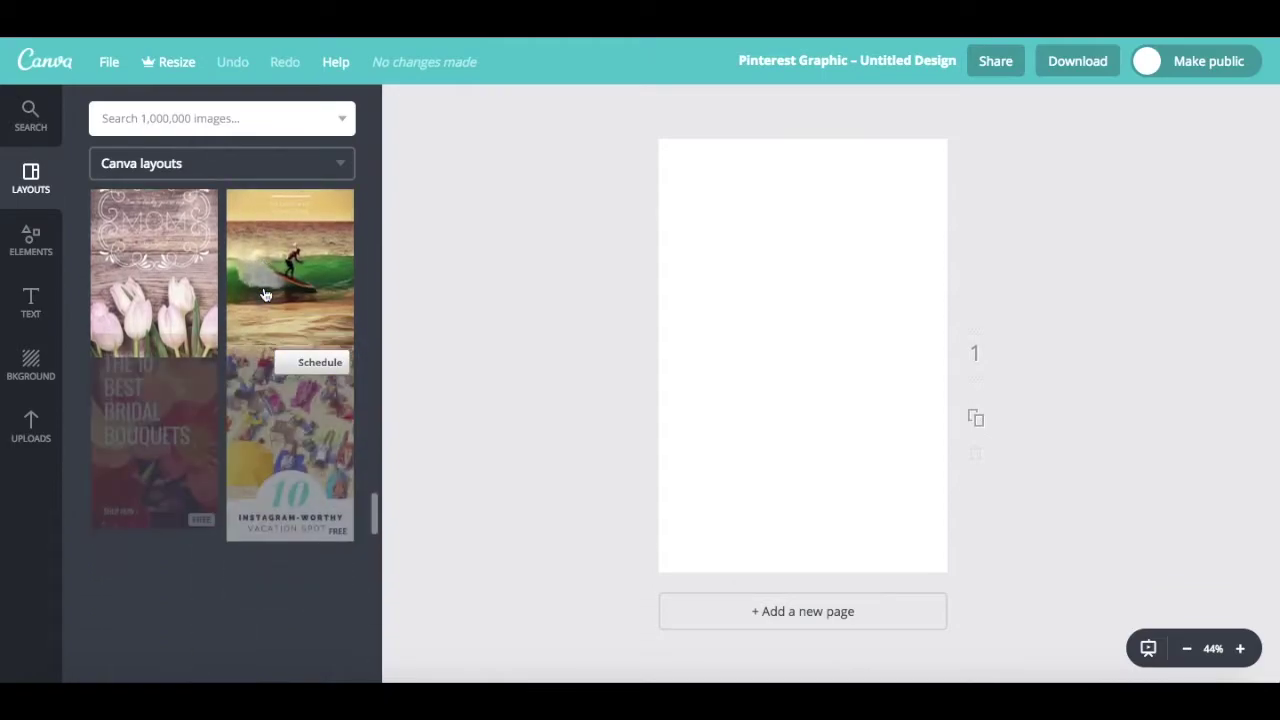
scroll(265, 294, down, 8)
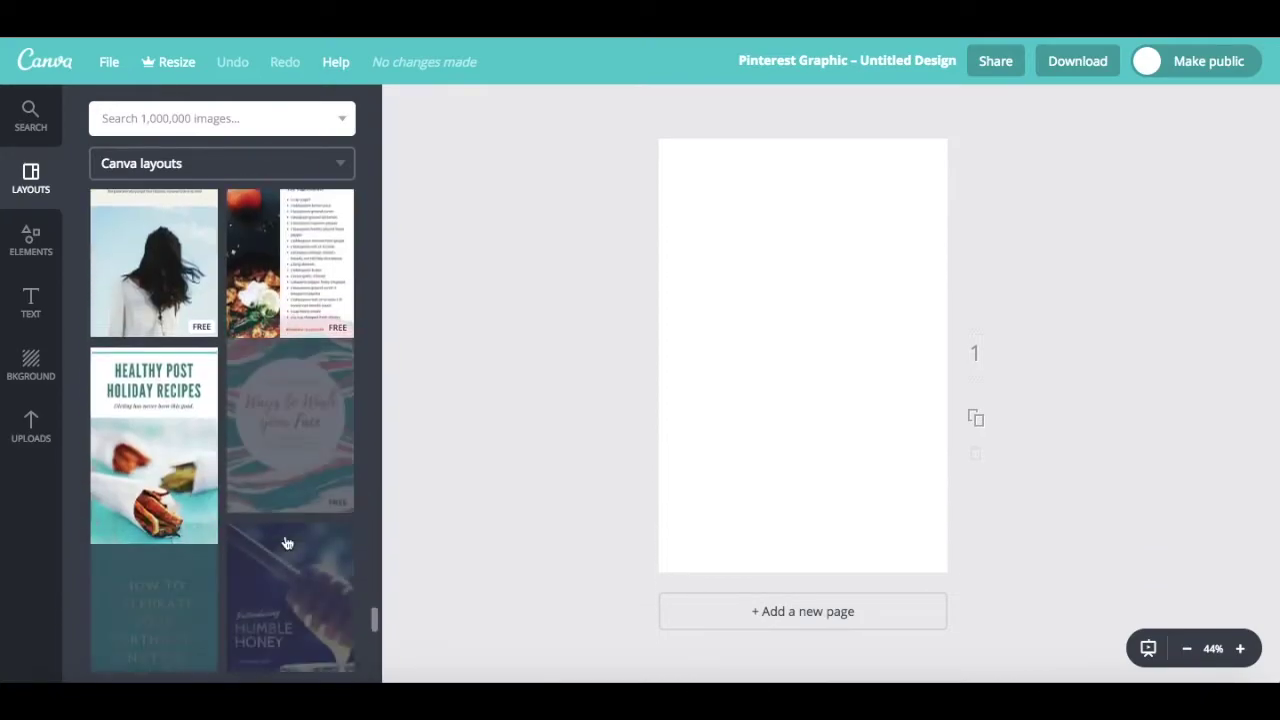
scroll(287, 541, down, 10)
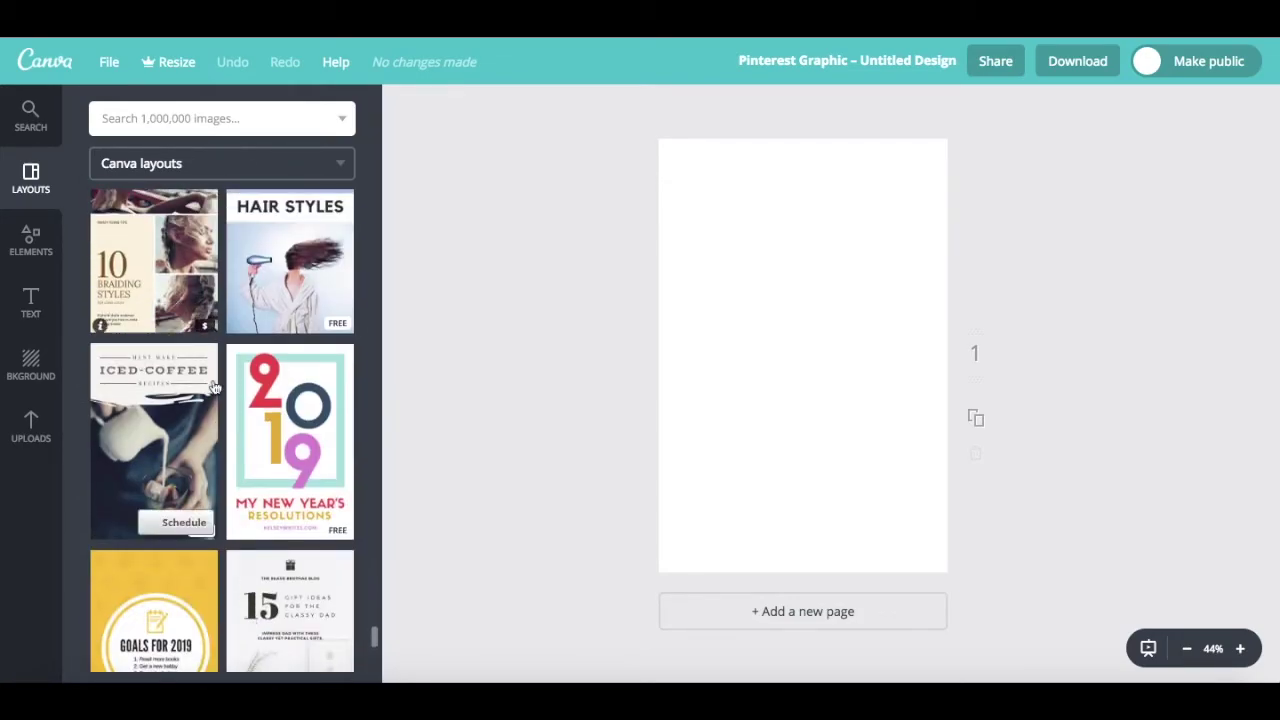
scroll(264, 452, down, 6)
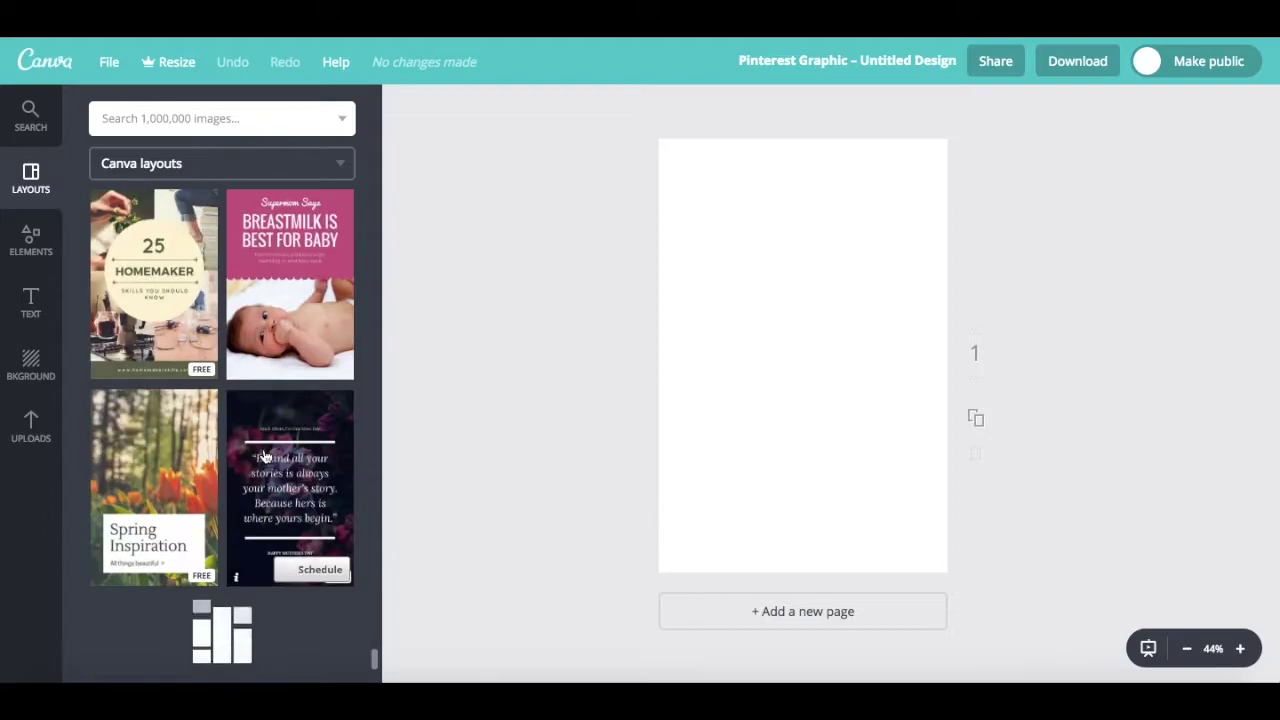
scroll(264, 456, down, 4)
scroll(265, 457, down, 6)
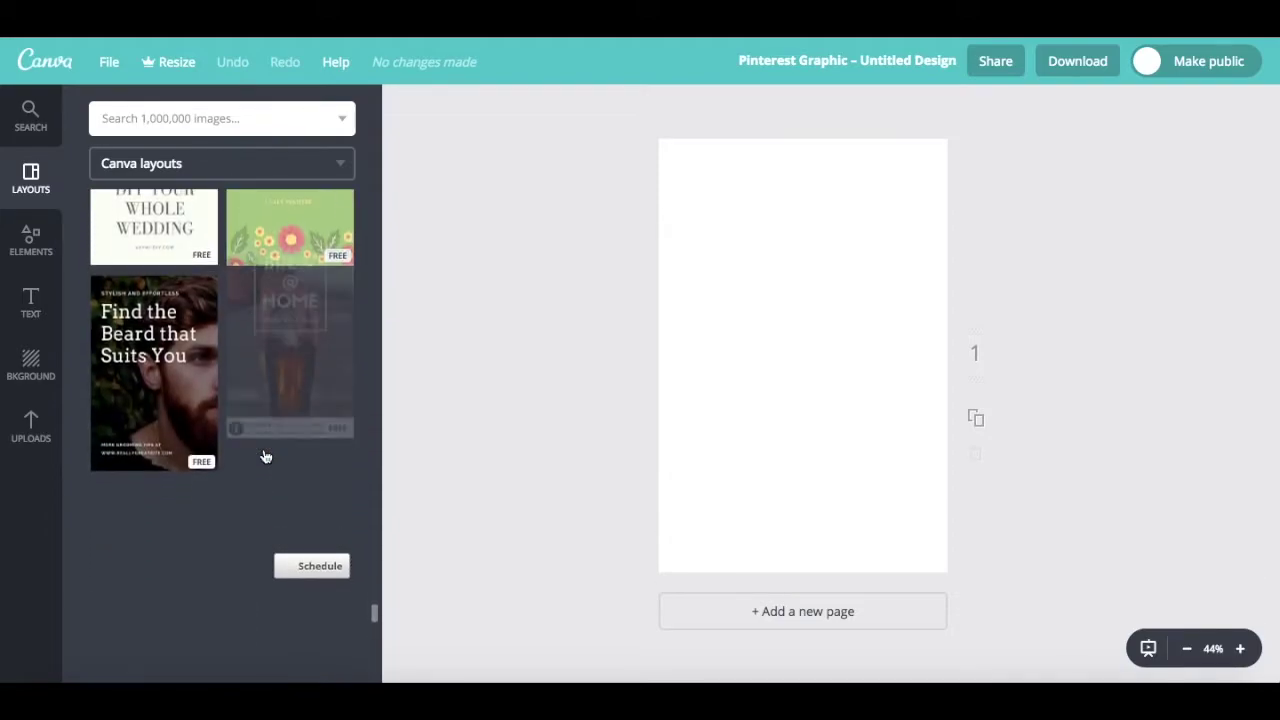
scroll(265, 457, down, 8)
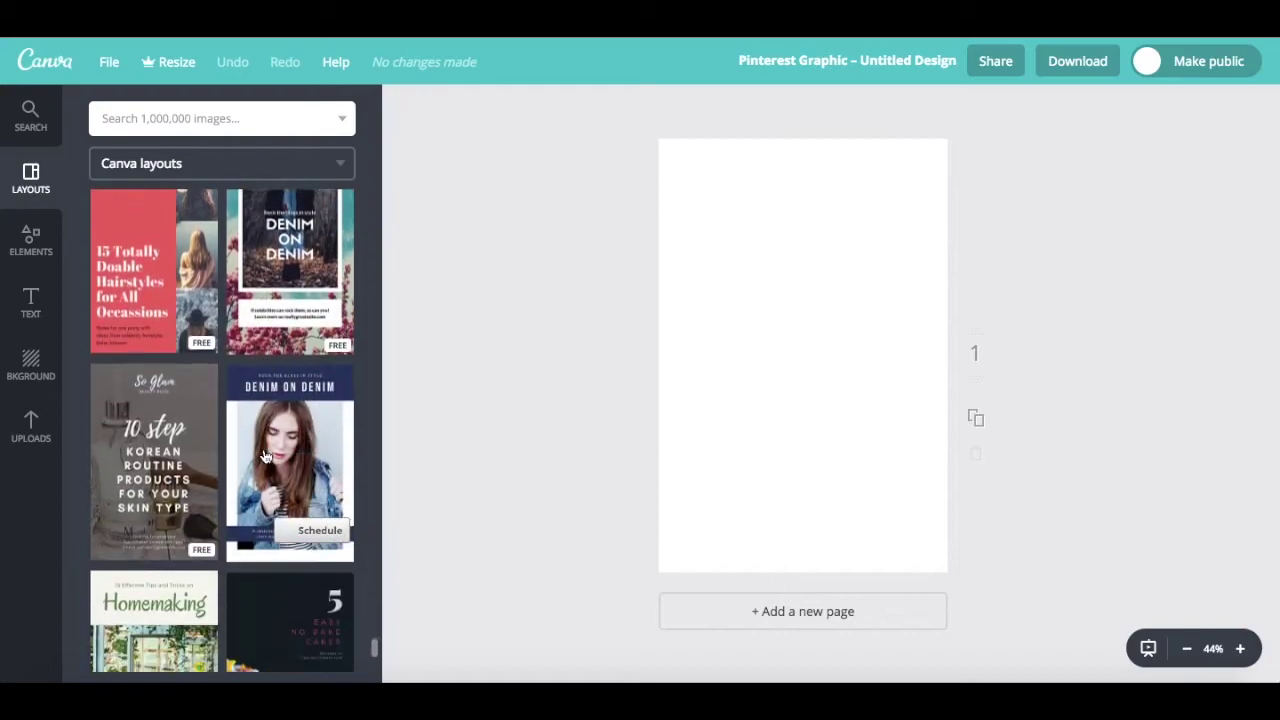
scroll(281, 448, down, 10)
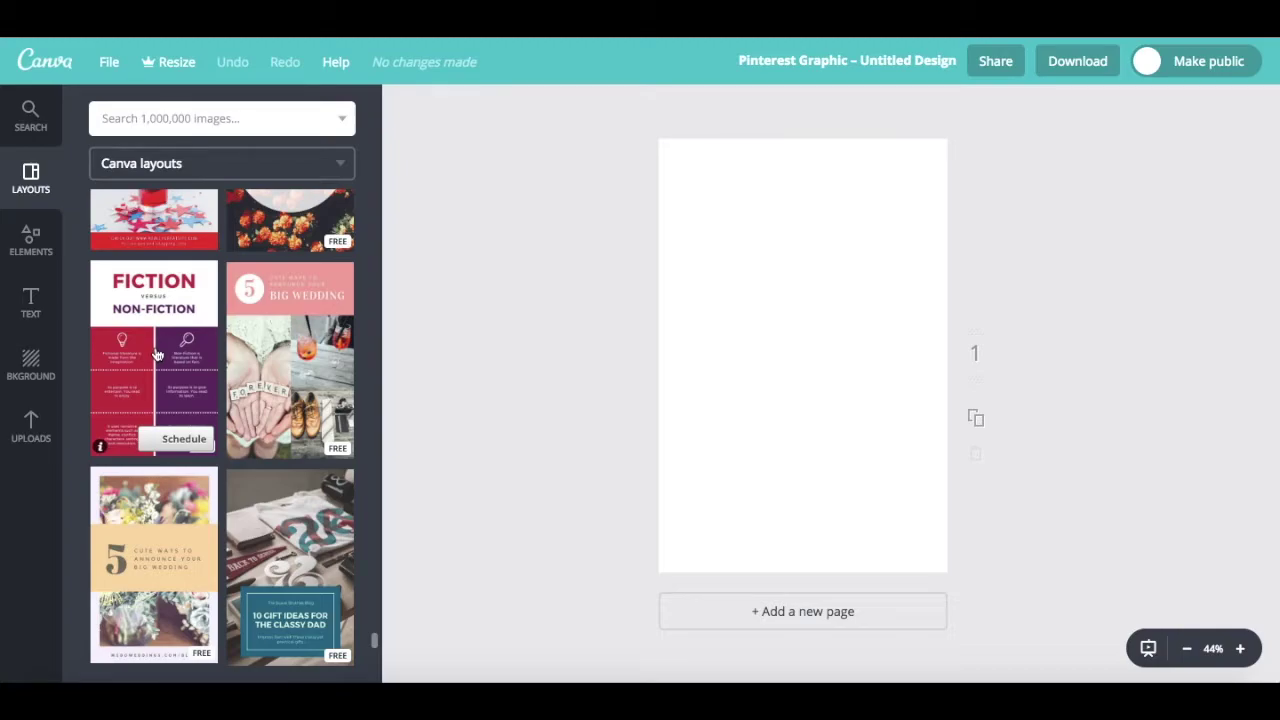
click(157, 355)
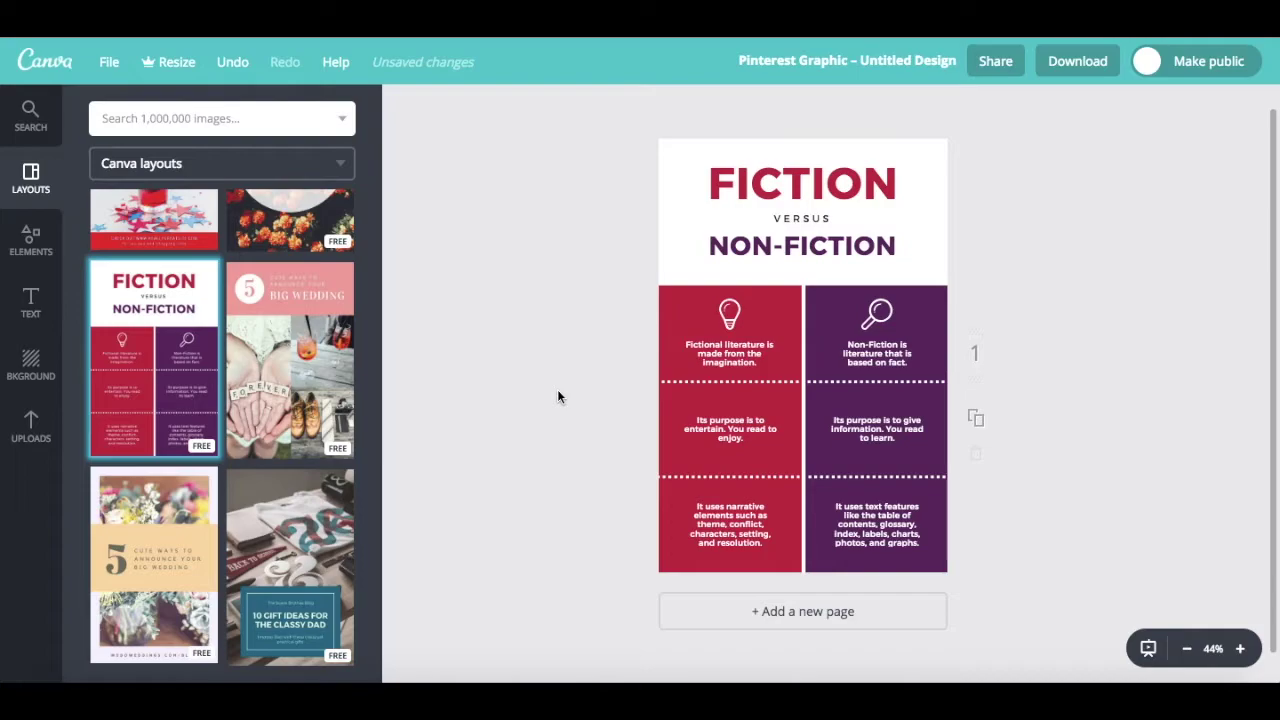
Recolour the left column of the two-column grid to a brighter red.
click(662, 336)
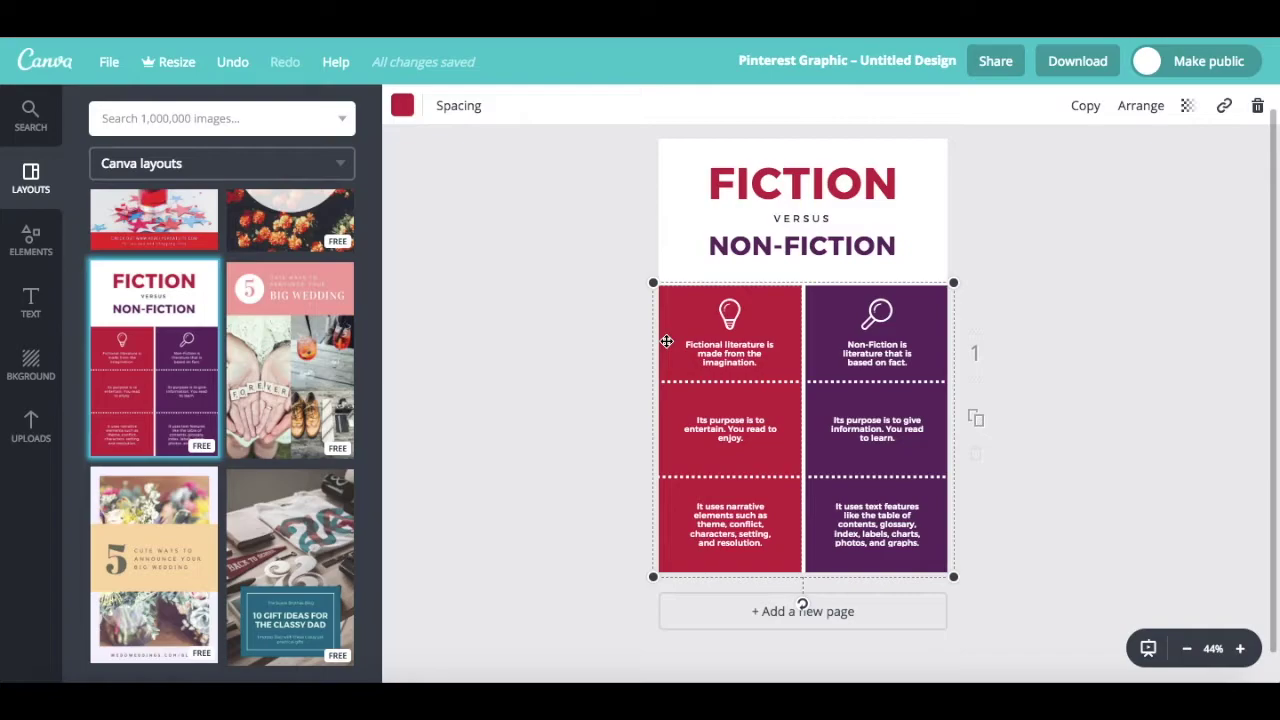
click(400, 110)
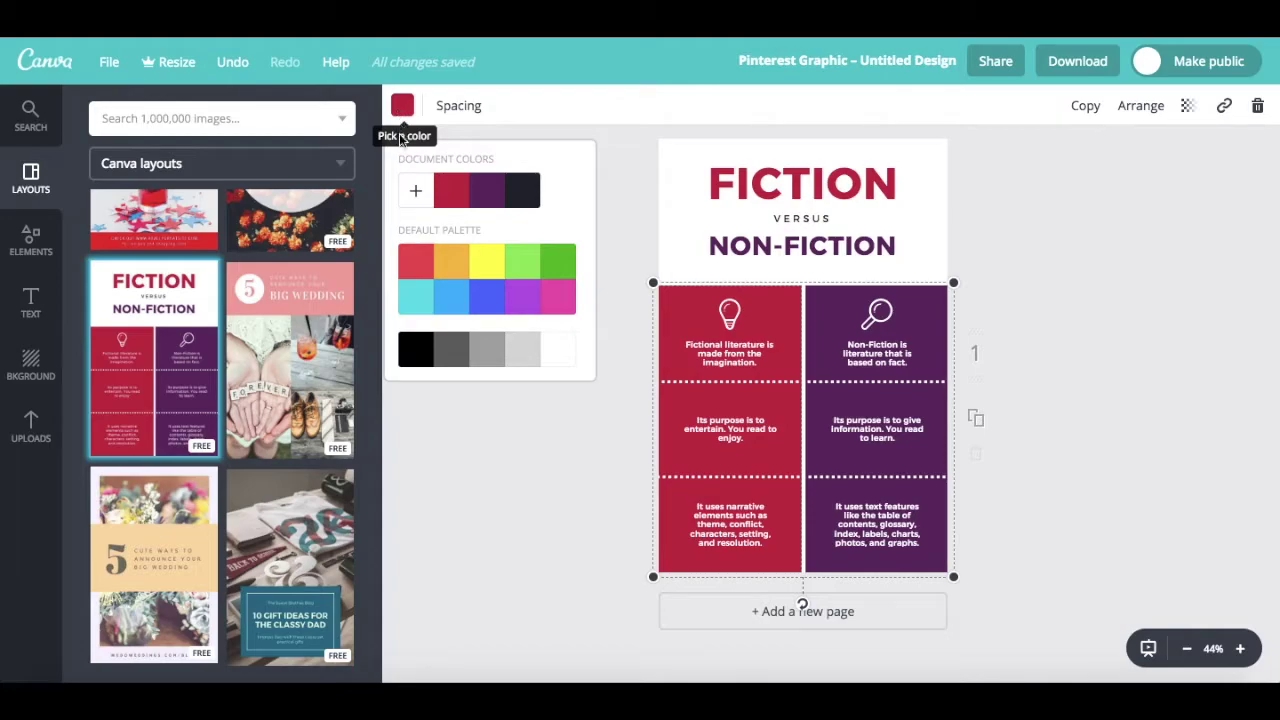
click(410, 275)
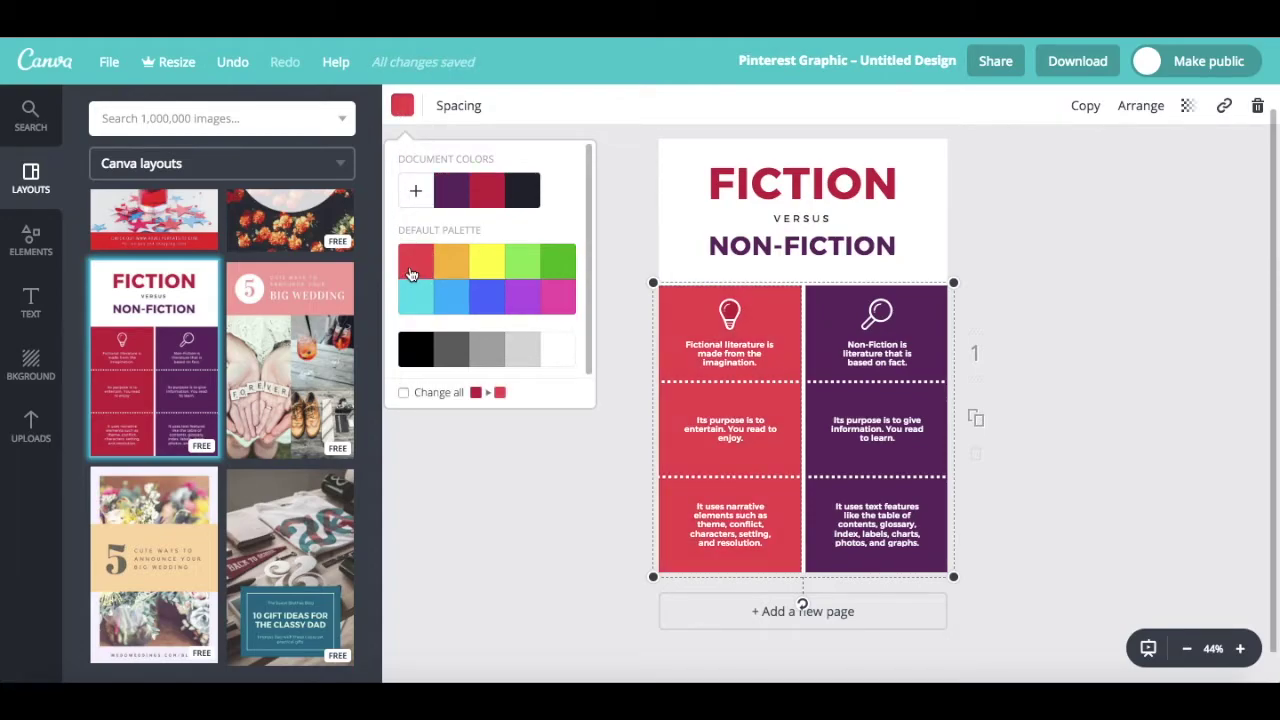
click(418, 198)
Delete the lightbulb icon from the red column.
click(1257, 107)
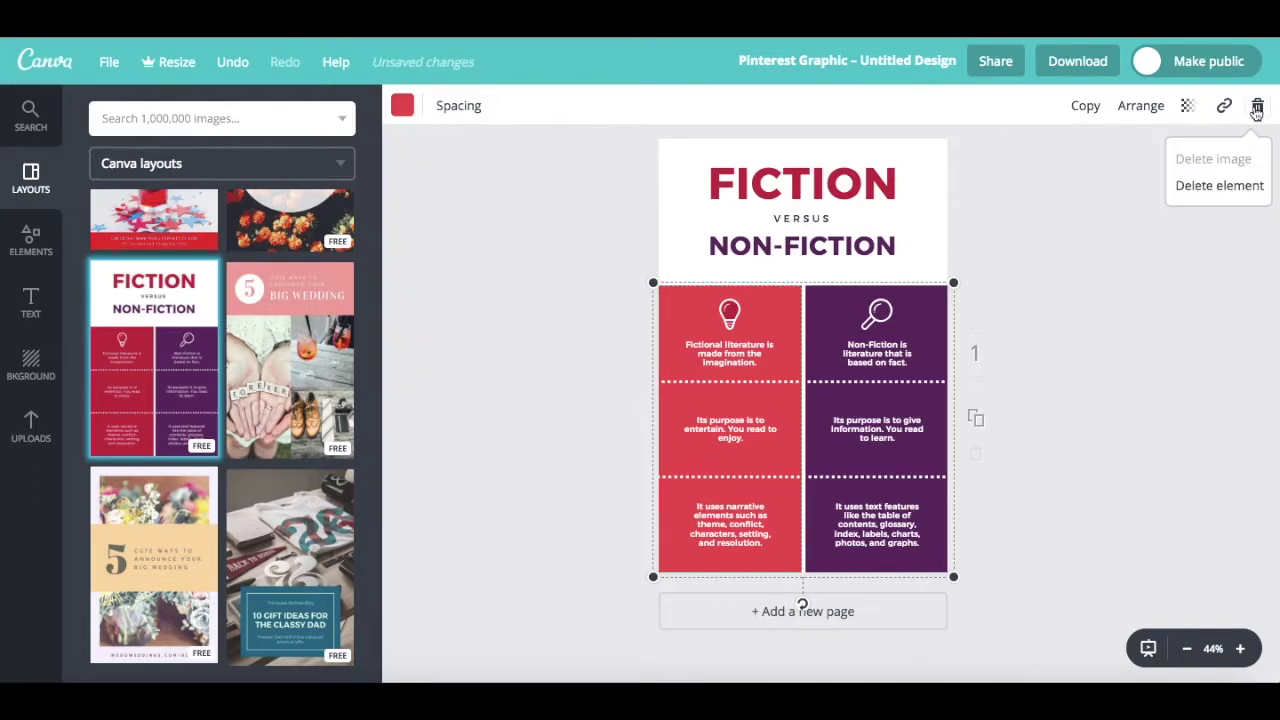
click(738, 312)
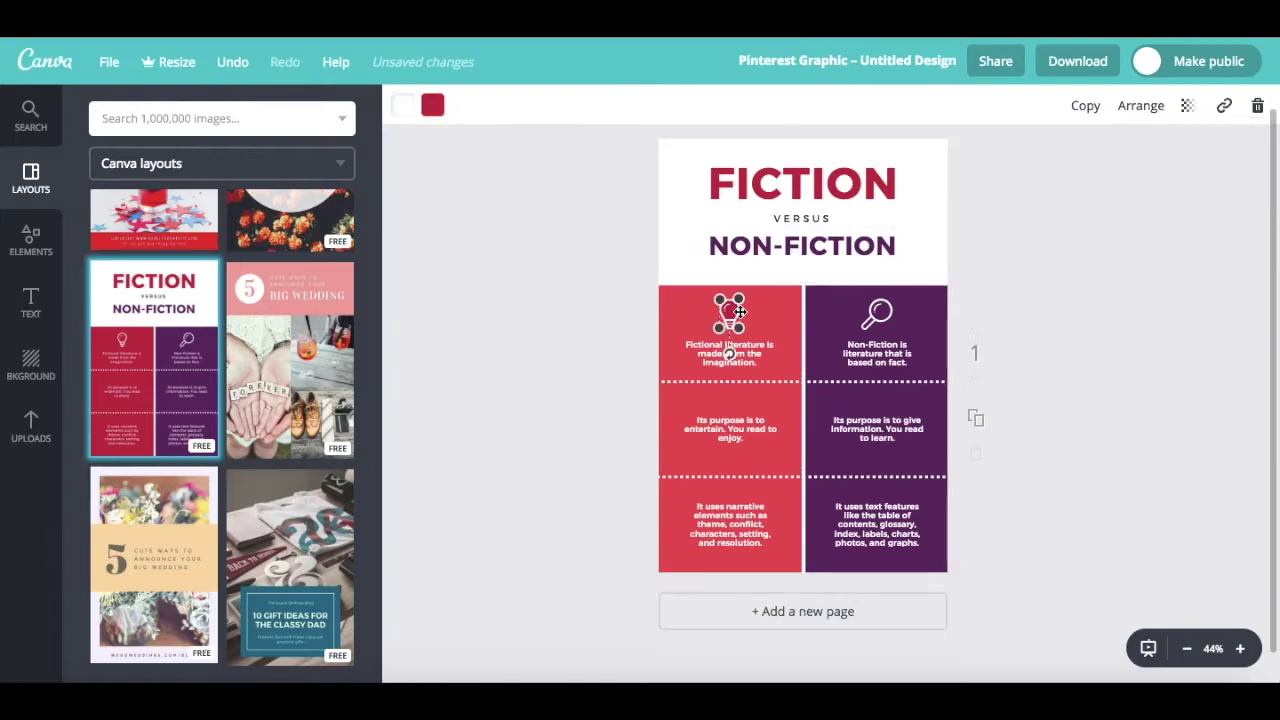
key(Delete)
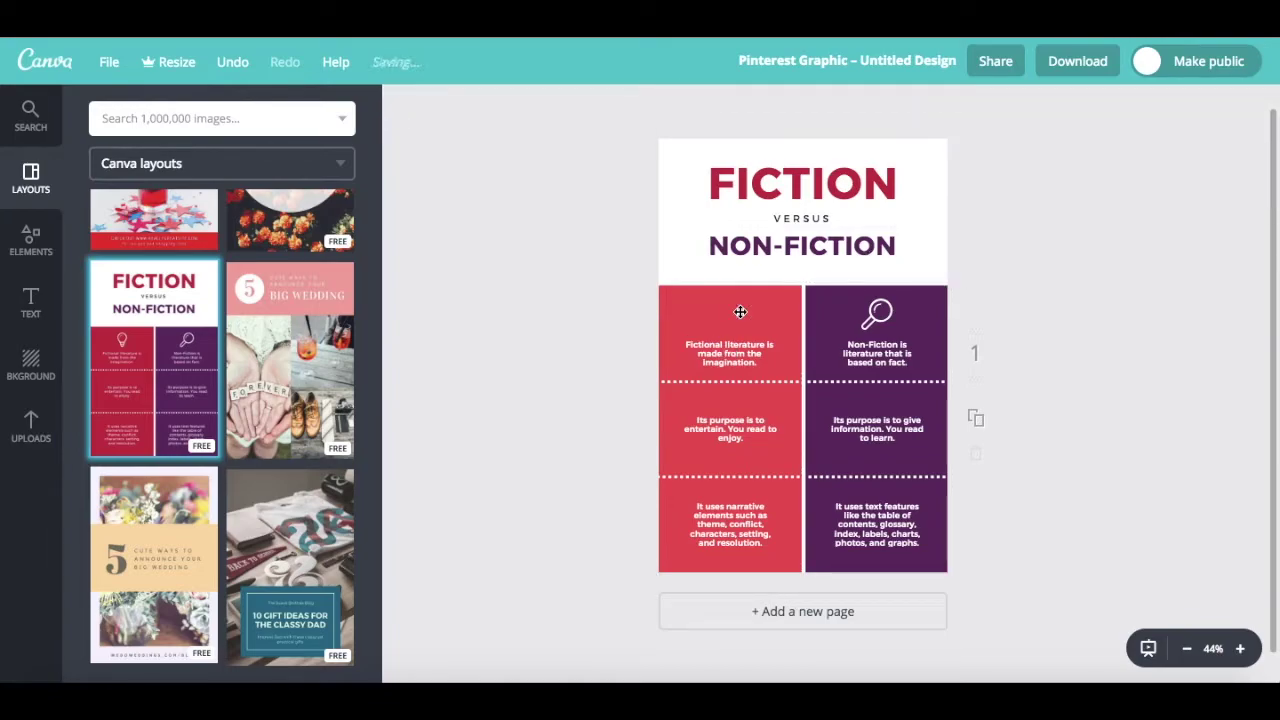
Rewrite the FICTION heading as FACT and the NON-FICTION heading as FICTION.
double_click(782, 183)
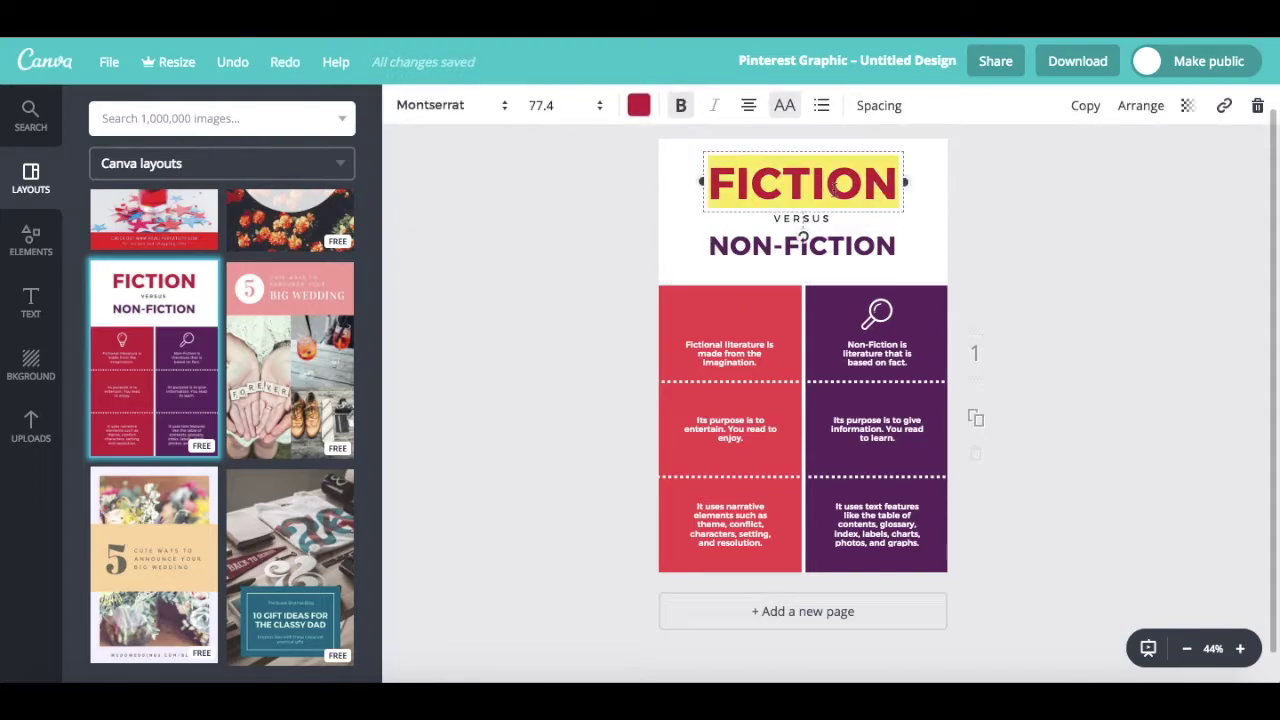
text(FACT)
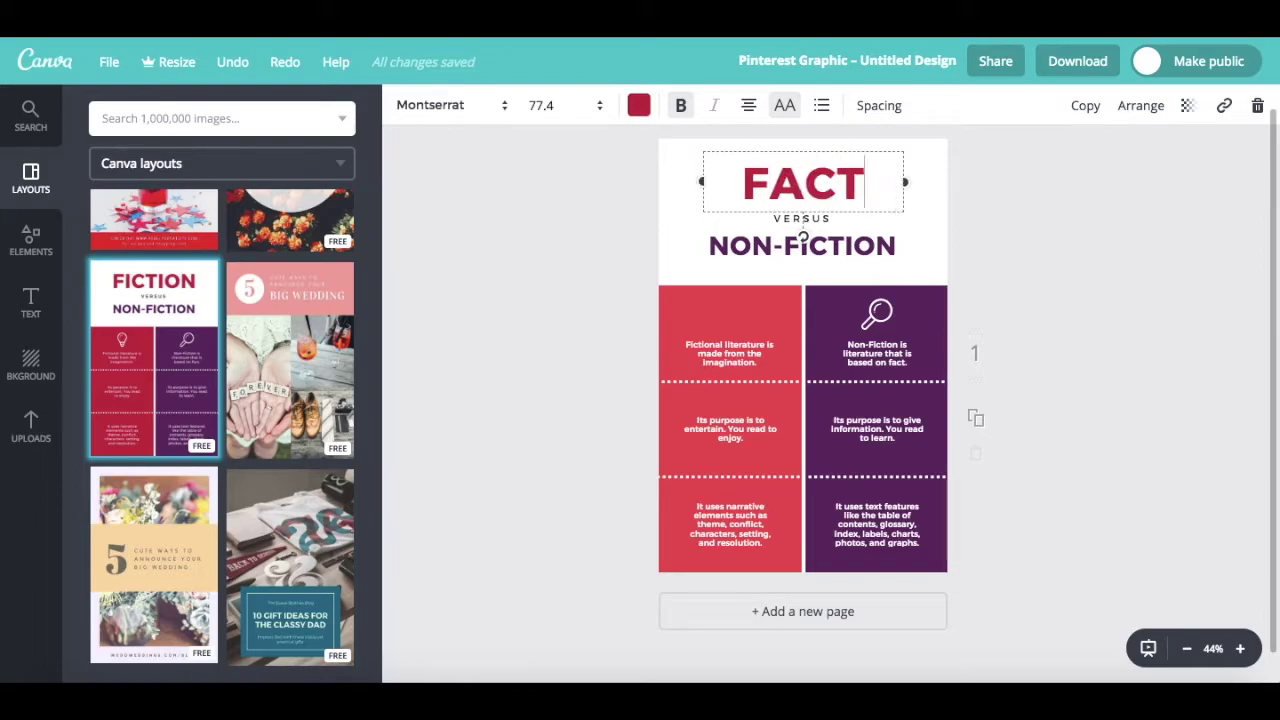
double_click(834, 245)
text(FICTION)
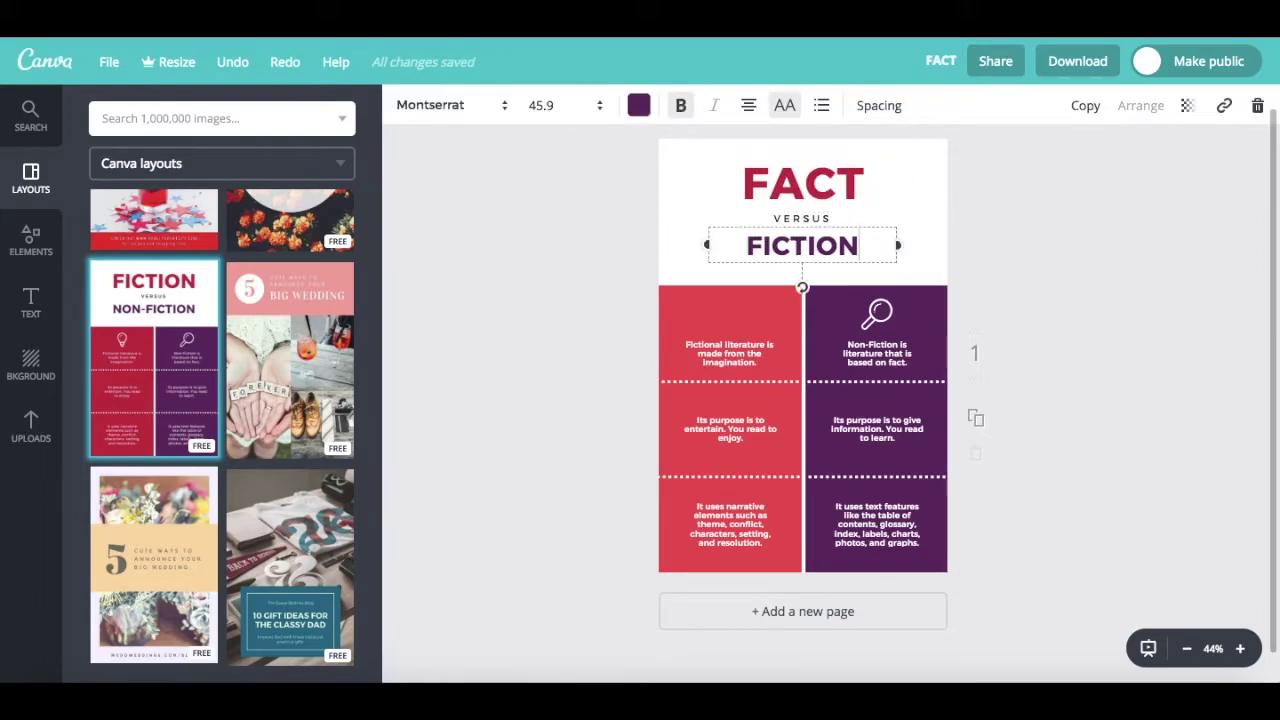
Explore the heading's font, size, colour, alignment, case and spacing options, keeping it uppercase.
click(460, 106)
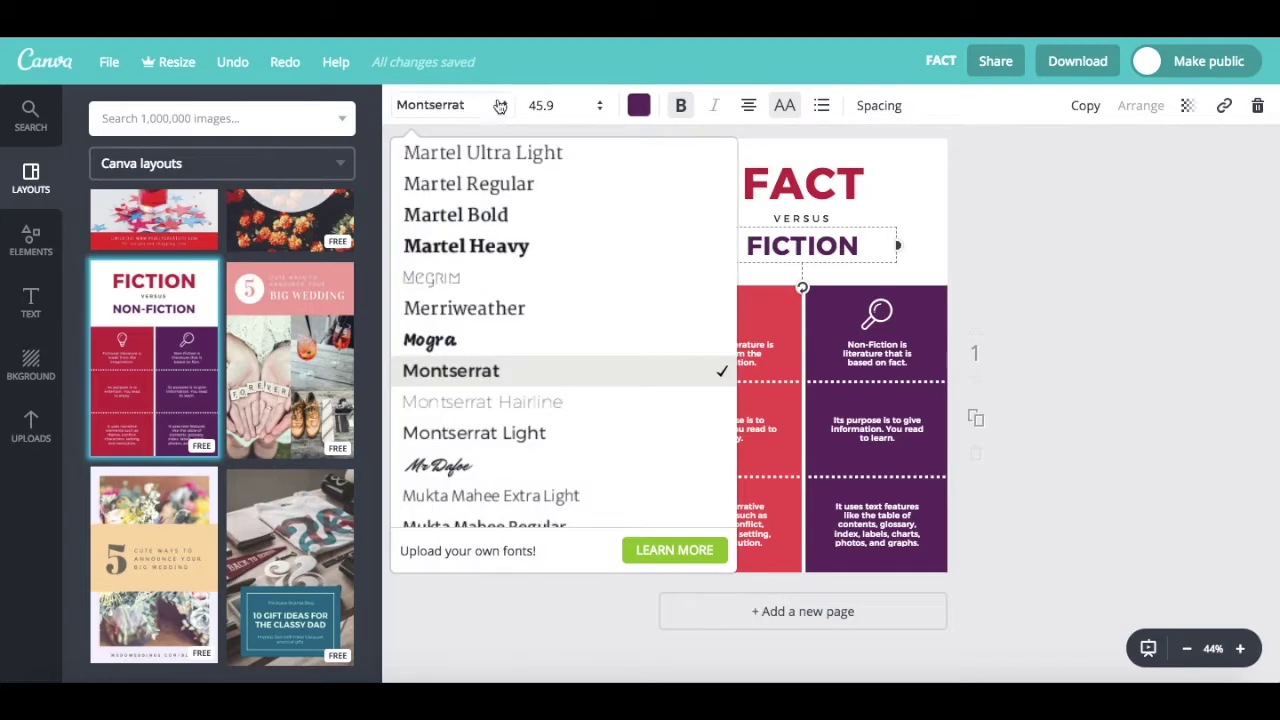
click(580, 105)
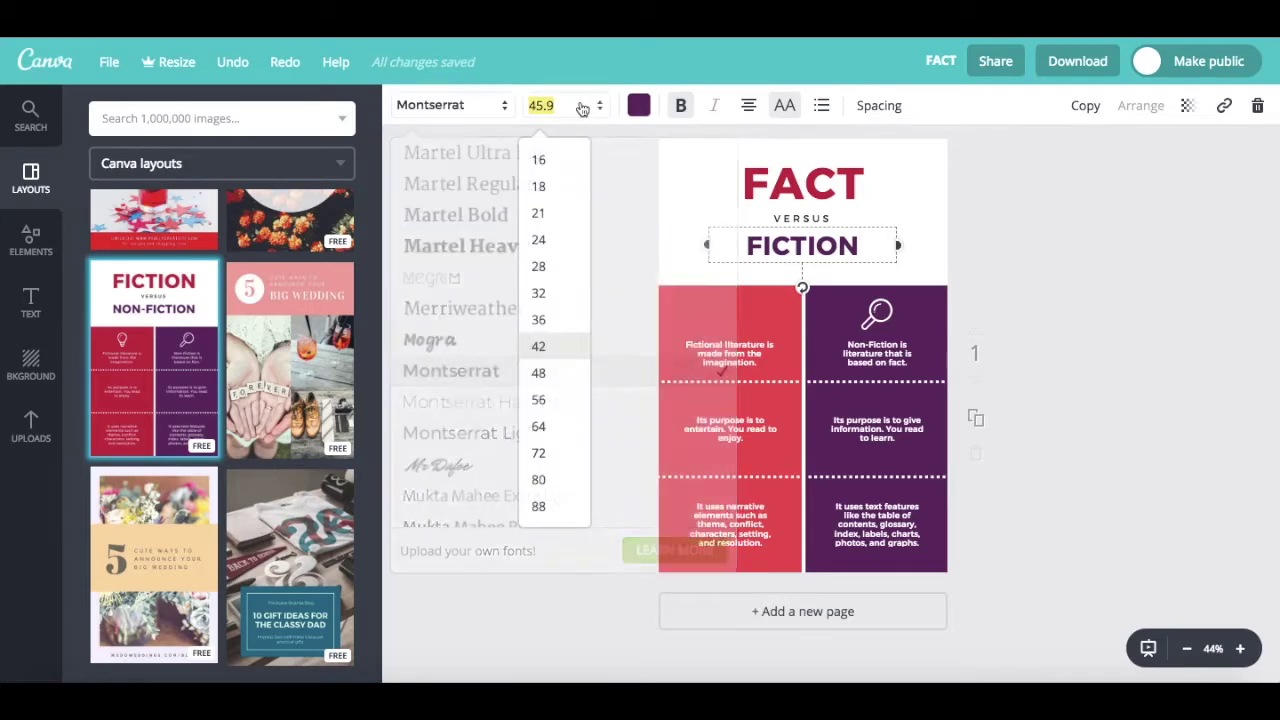
click(639, 105)
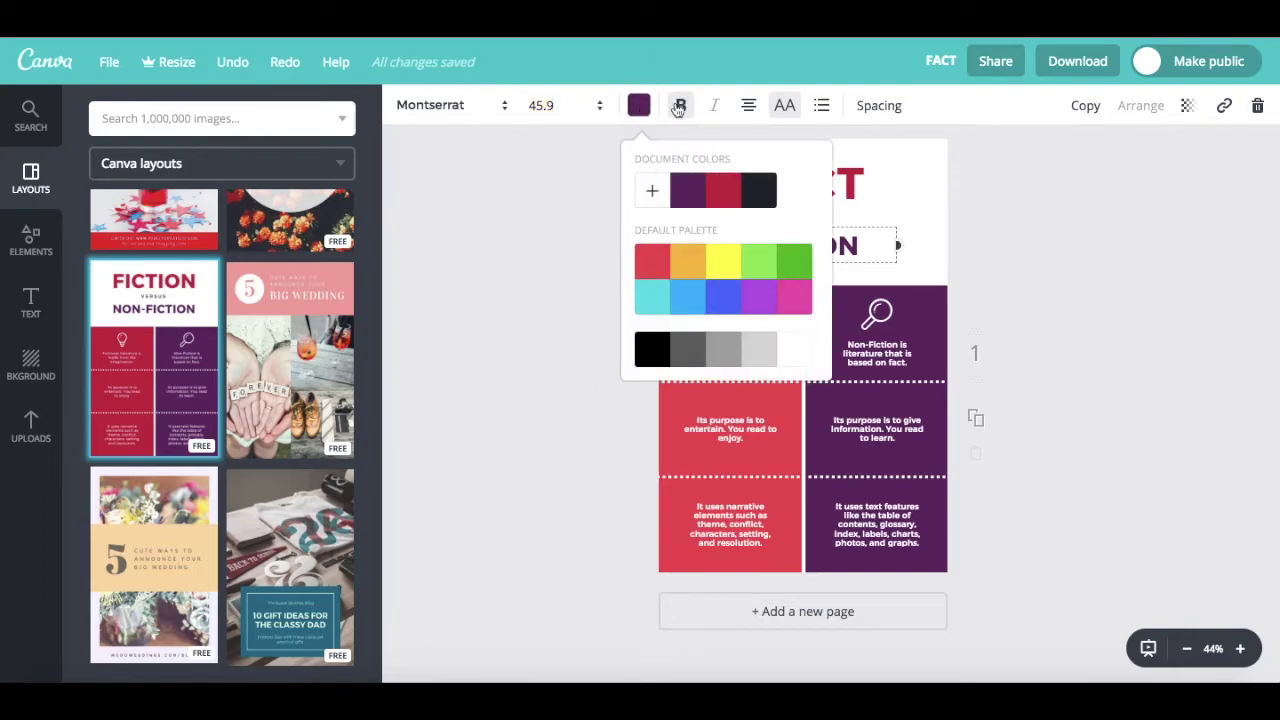
click(748, 107)
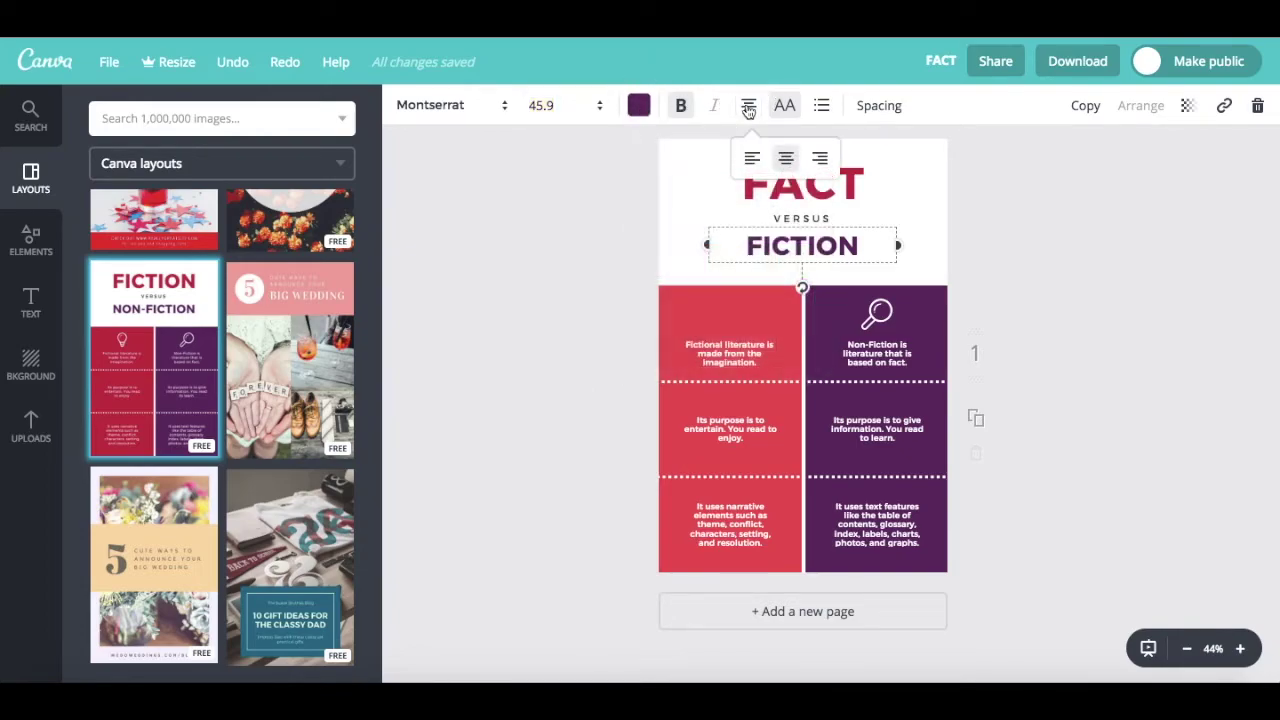
click(787, 106)
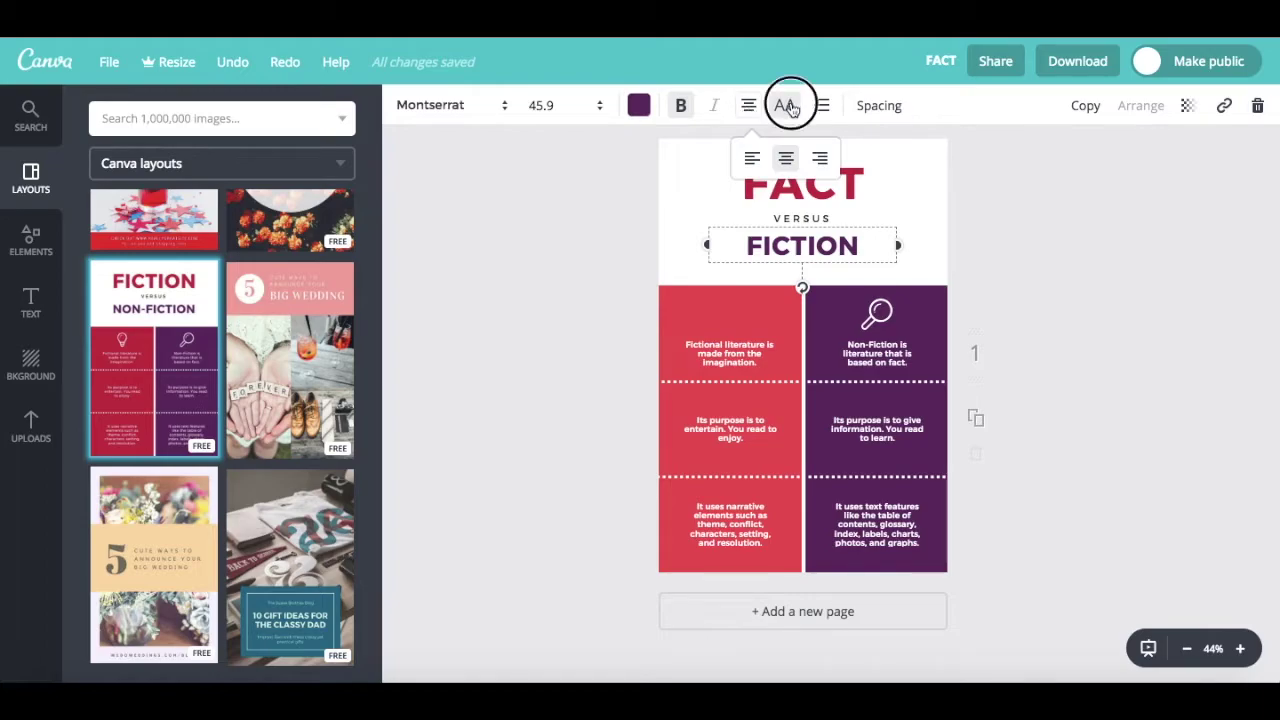
click(788, 106)
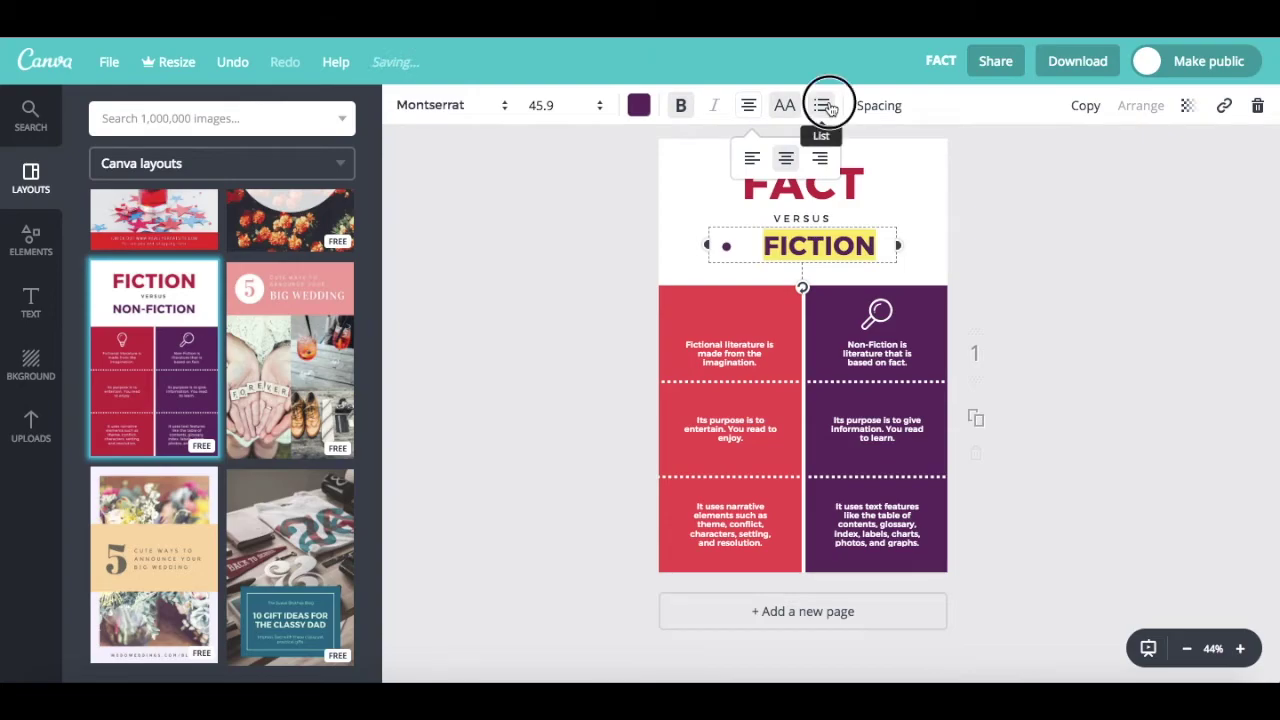
click(886, 108)
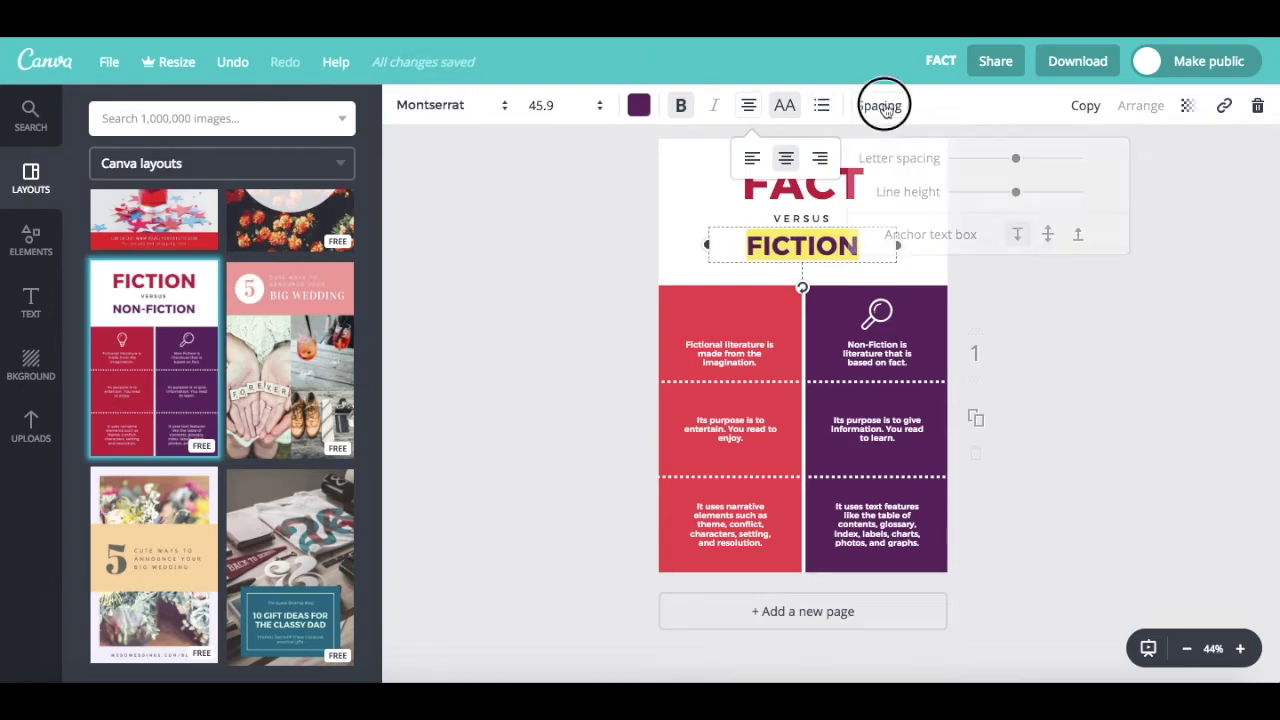
click(886, 108)
click(1054, 220)
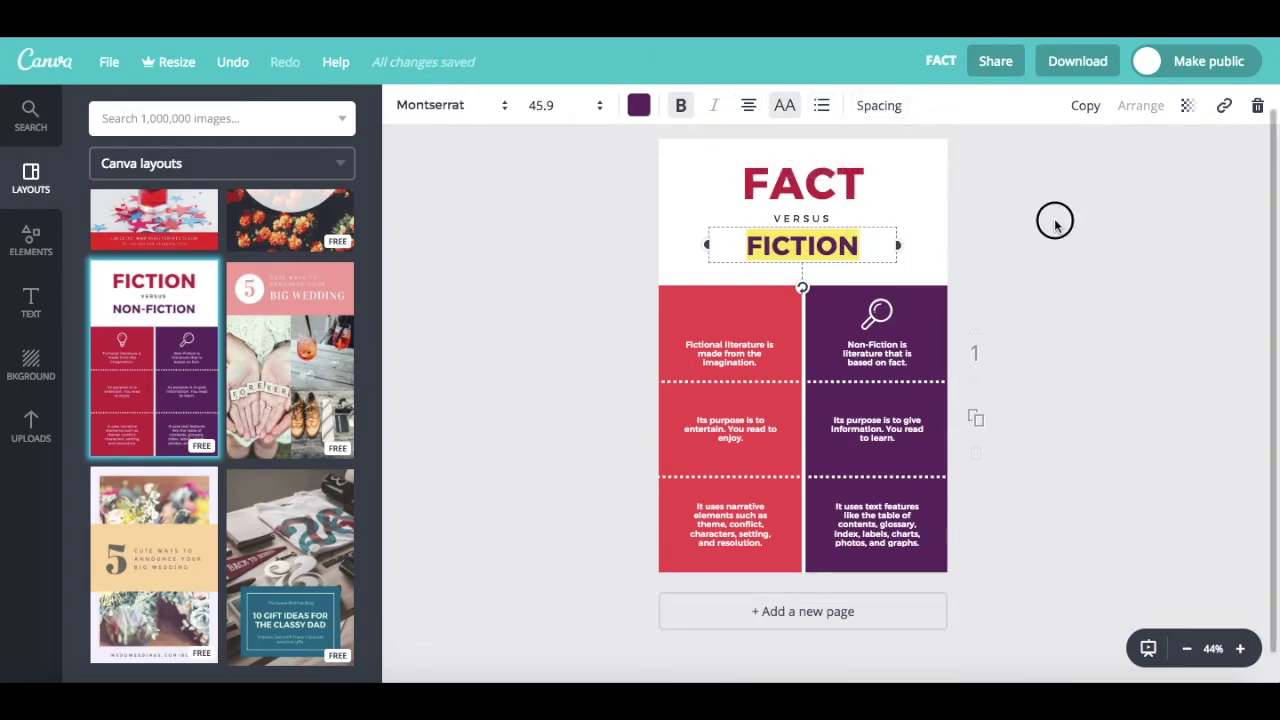
Nudge the FACT heading so it sits centred above VERSUS and FICTION.
mouse_move(831, 181)
mouse_down()
mouse_move(831, 284)
mouse_move(830, 180)
mouse_up()
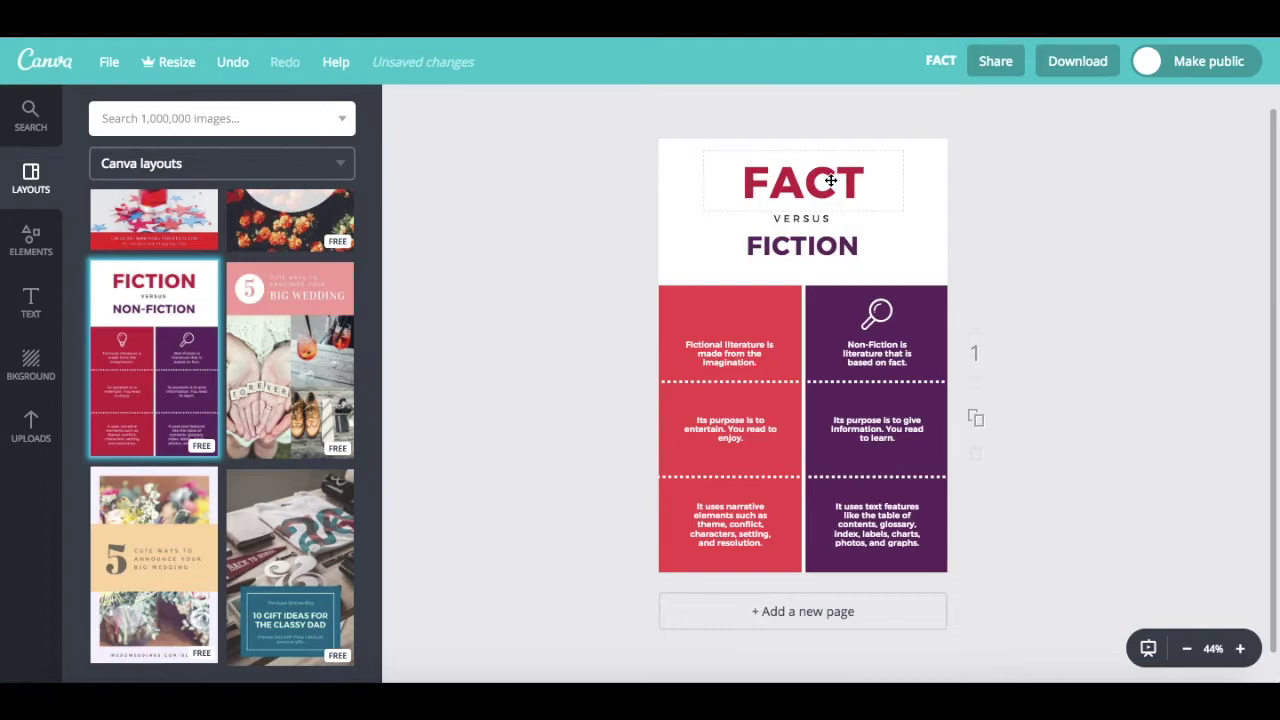
mouse_move(830, 180)
mouse_down()
mouse_move(850, 181)
mouse_move(833, 181)
mouse_up()
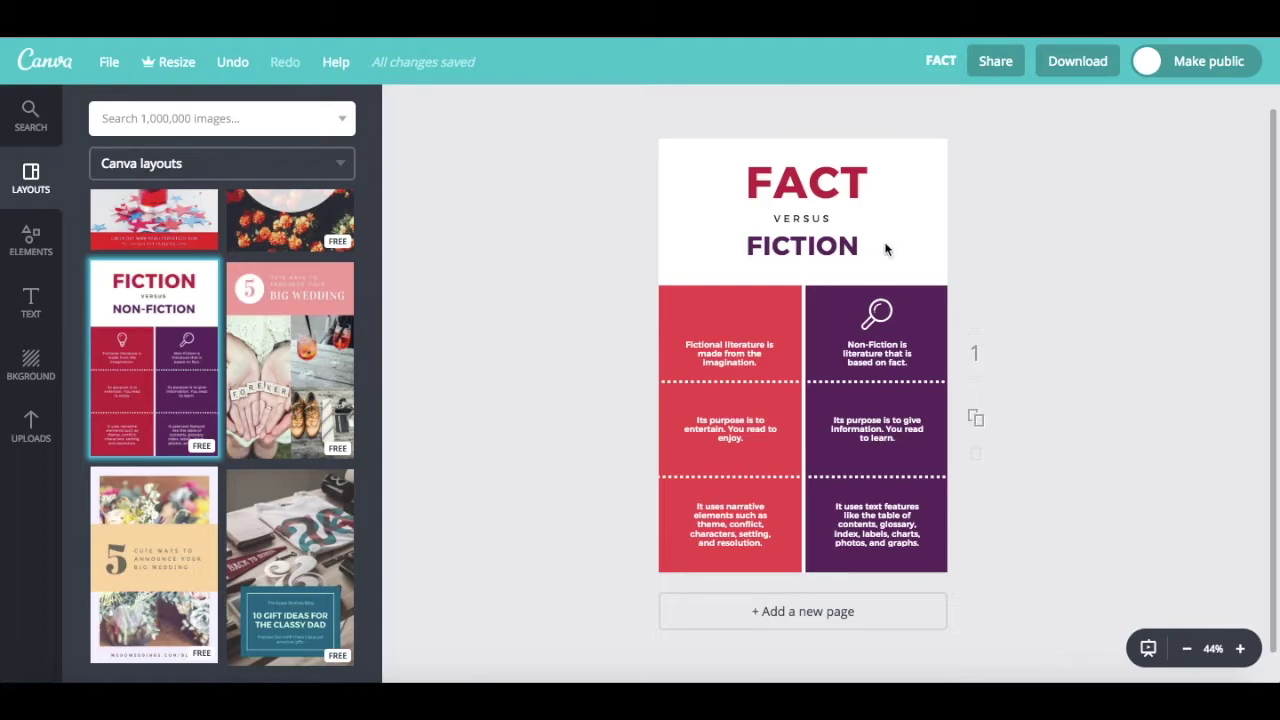
Add a square frame from the Elements shapes, then delete it again.
click(31, 248)
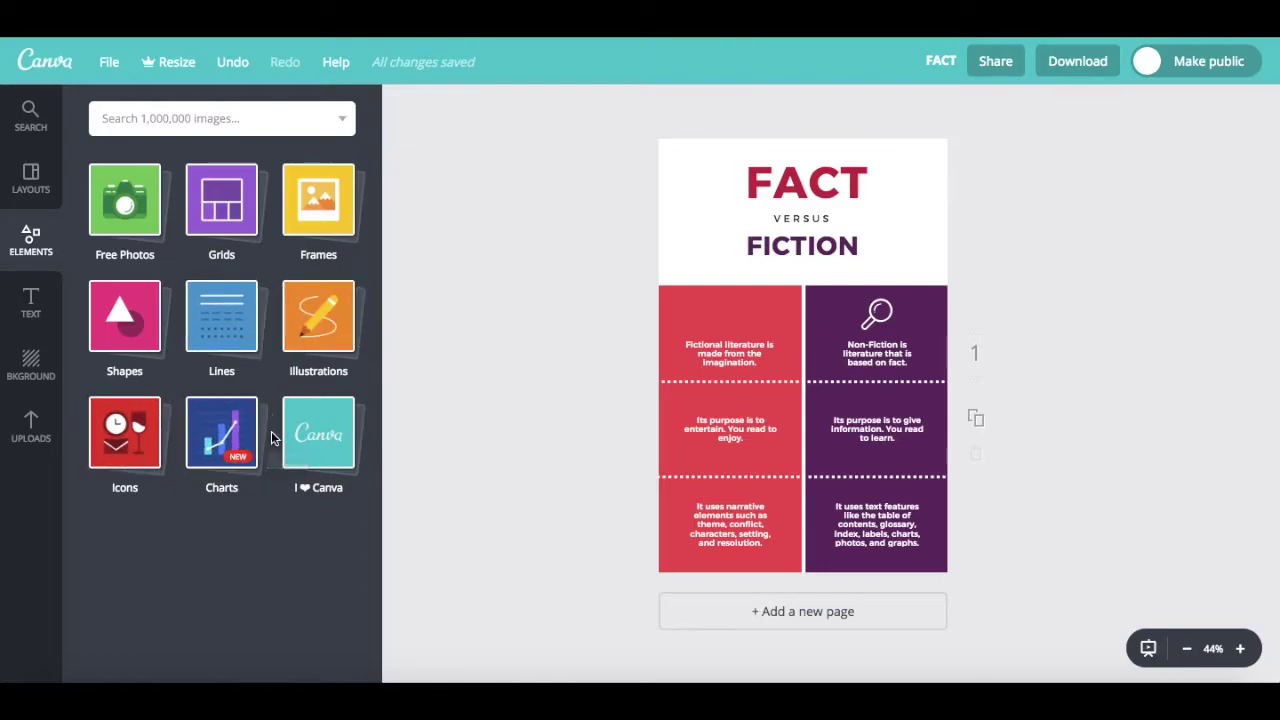
click(124, 332)
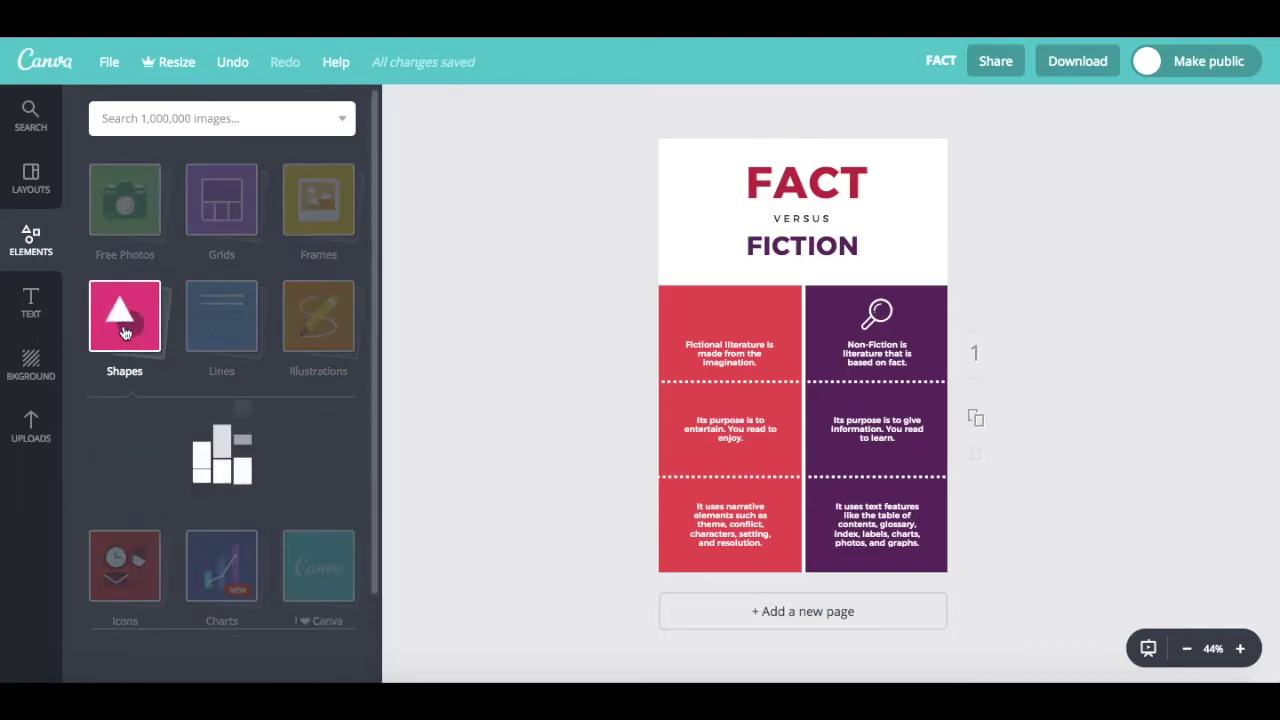
scroll(135, 380, down, 5)
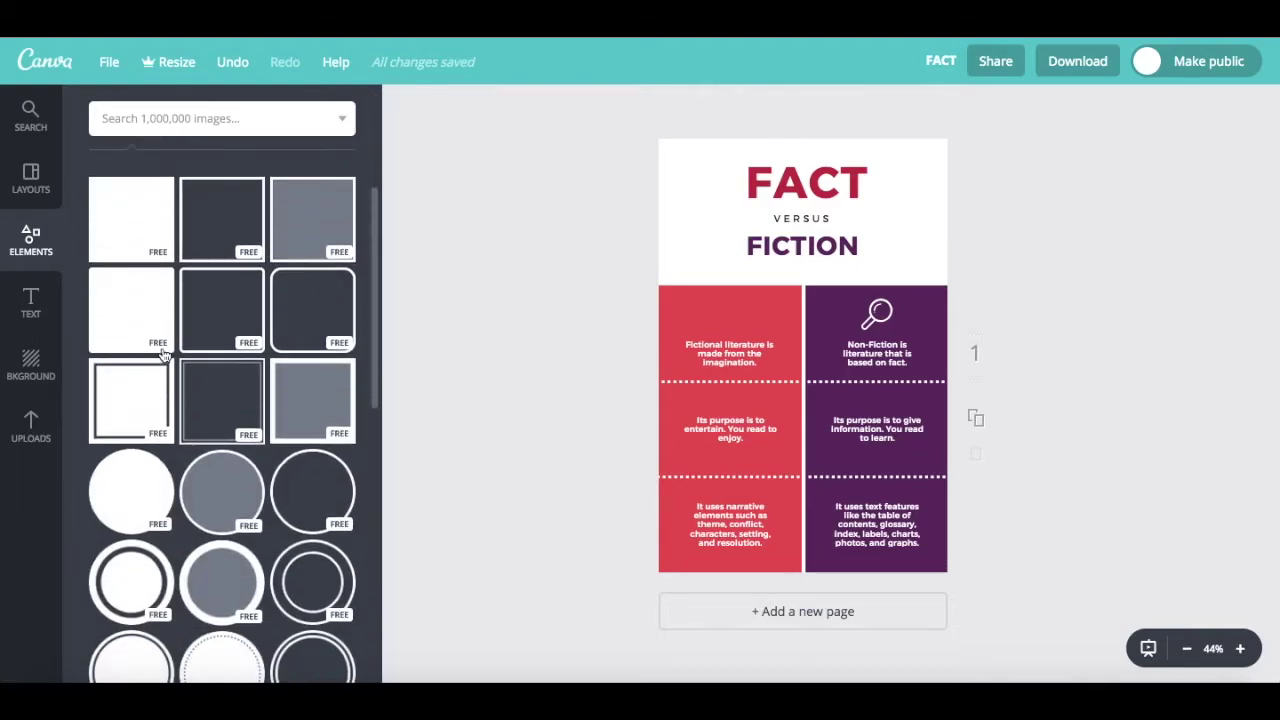
click(139, 407)
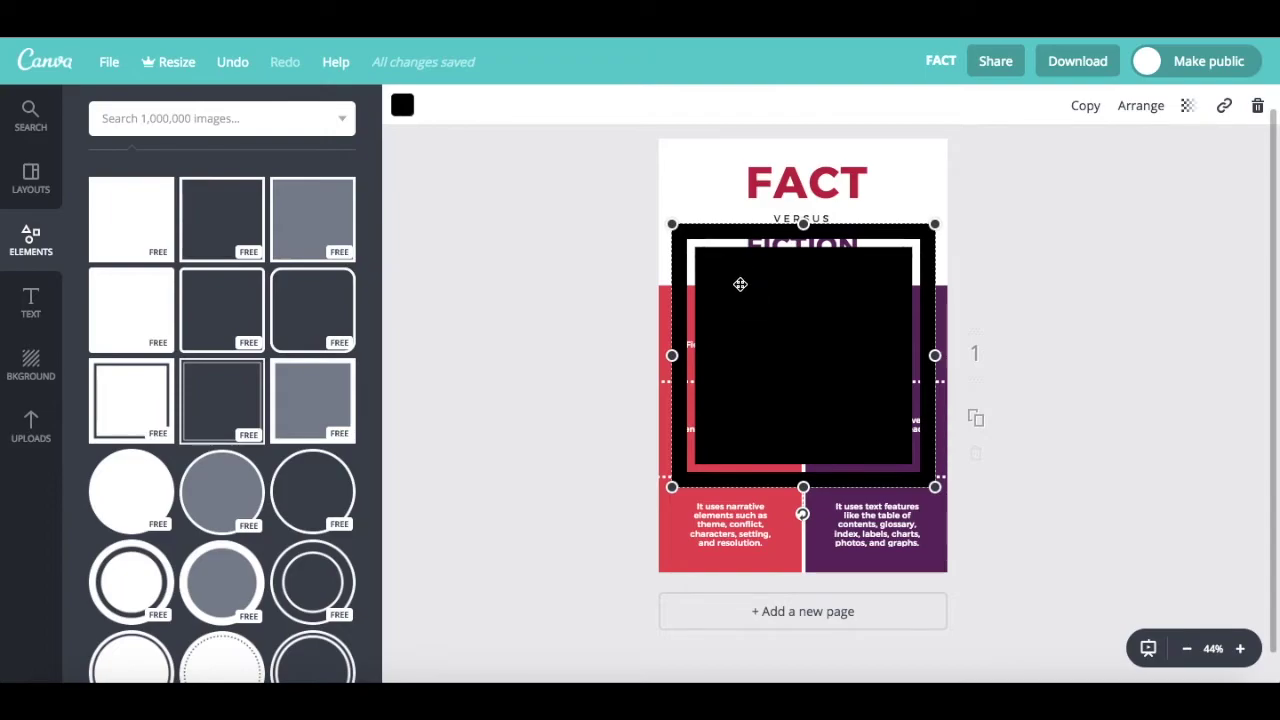
click(1257, 106)
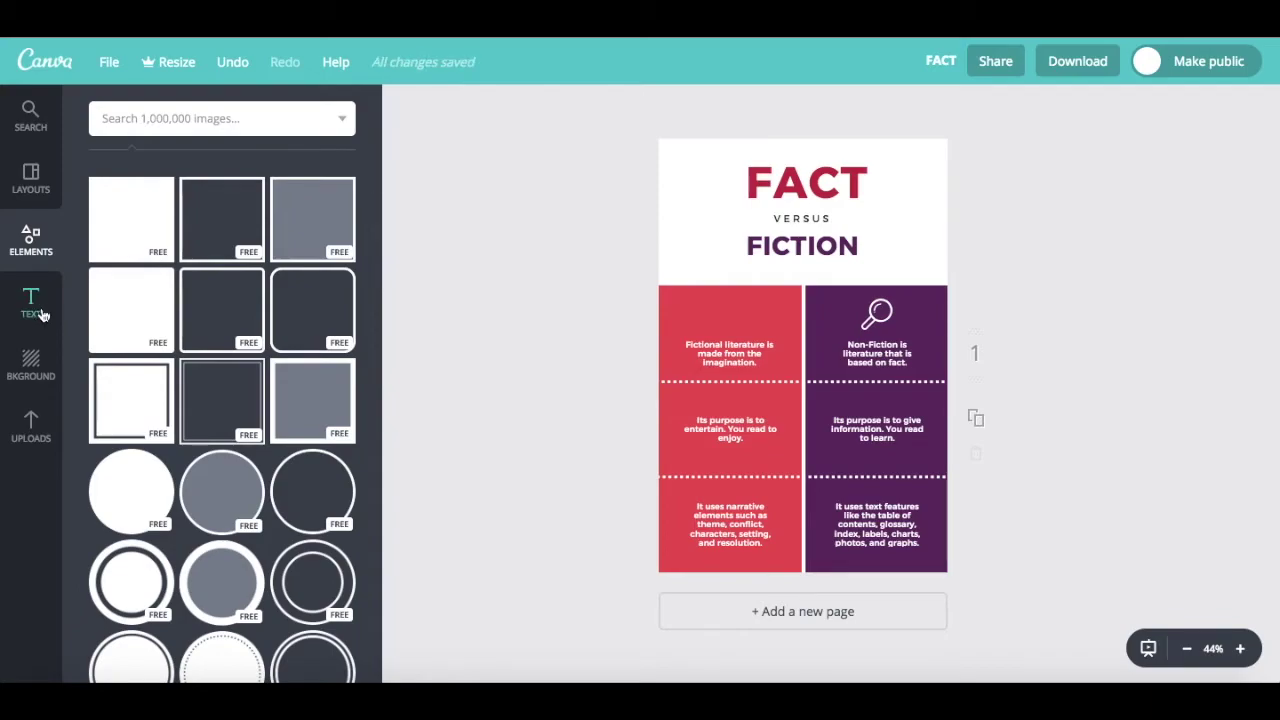
Browse the available text styles and templates.
click(43, 316)
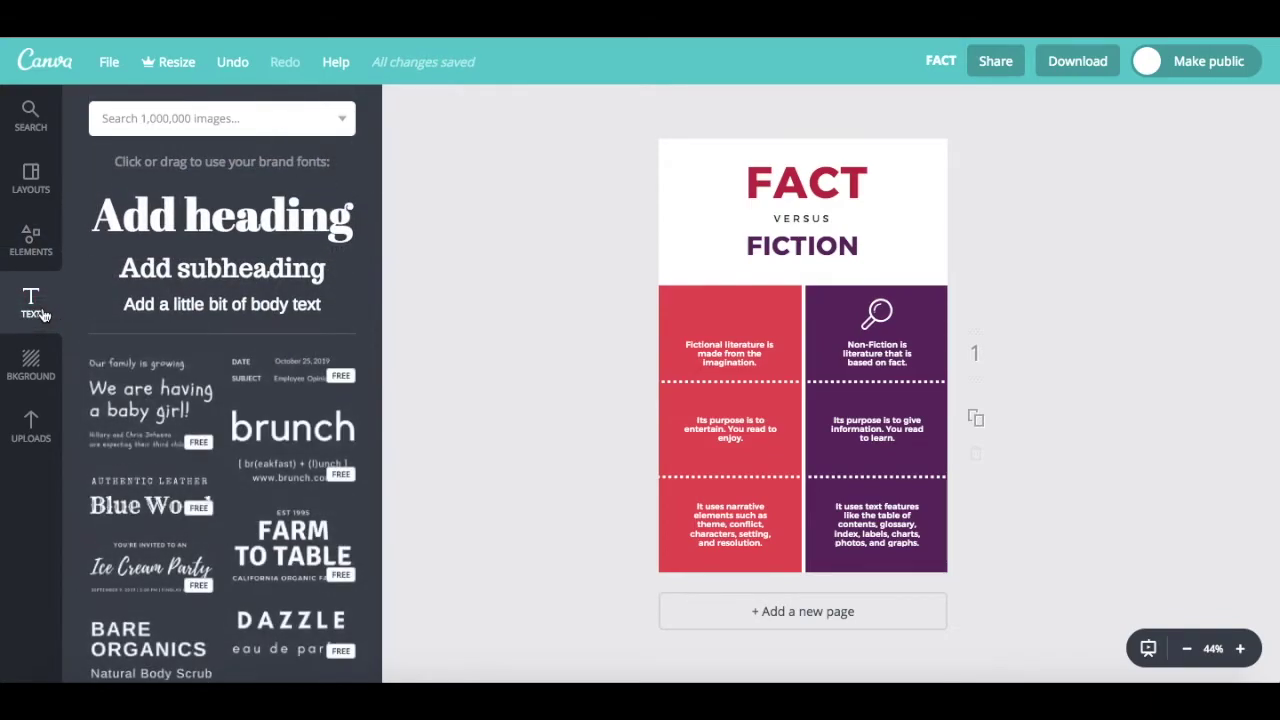
scroll(255, 328, down, 3)
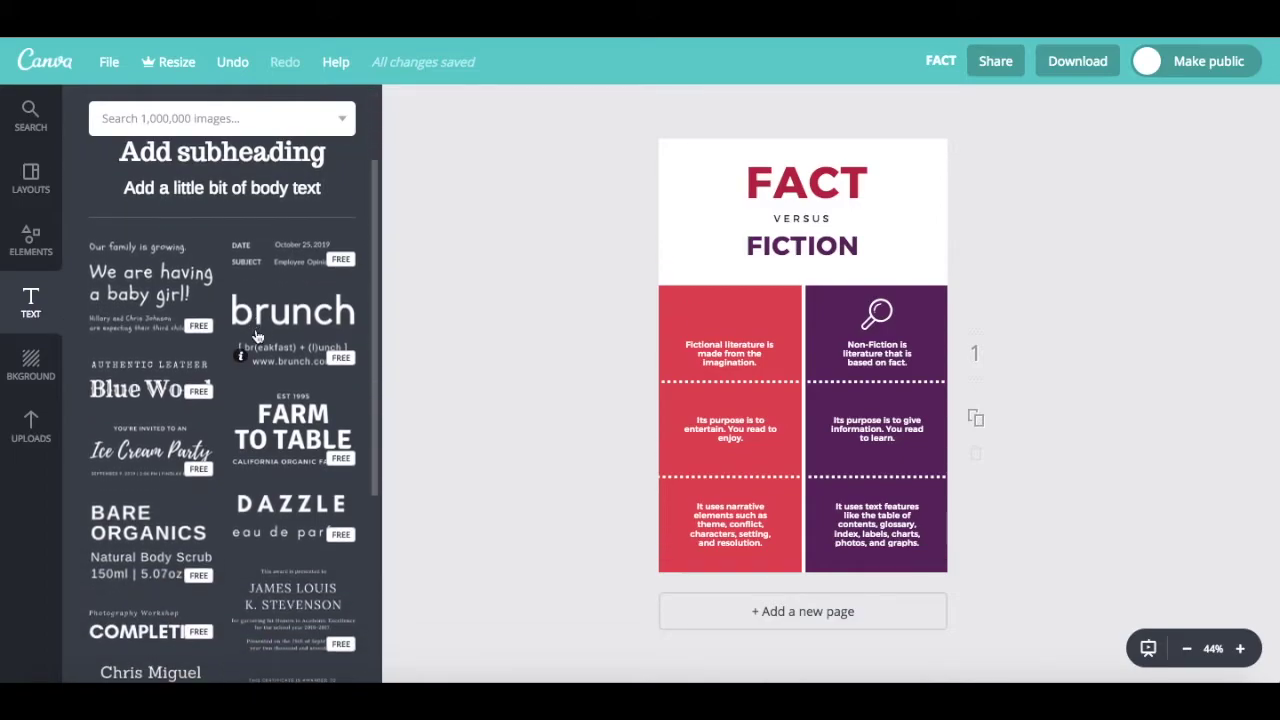
scroll(257, 336, down, 1)
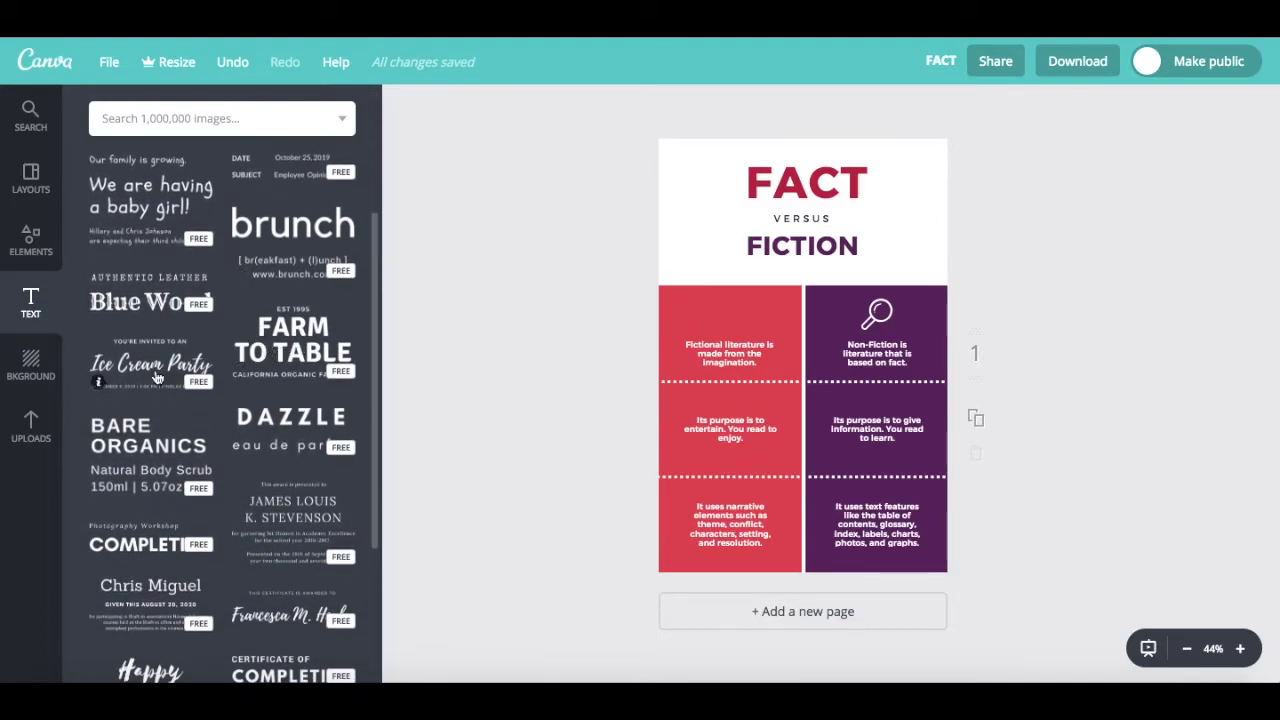
scroll(200, 380, down, 3)
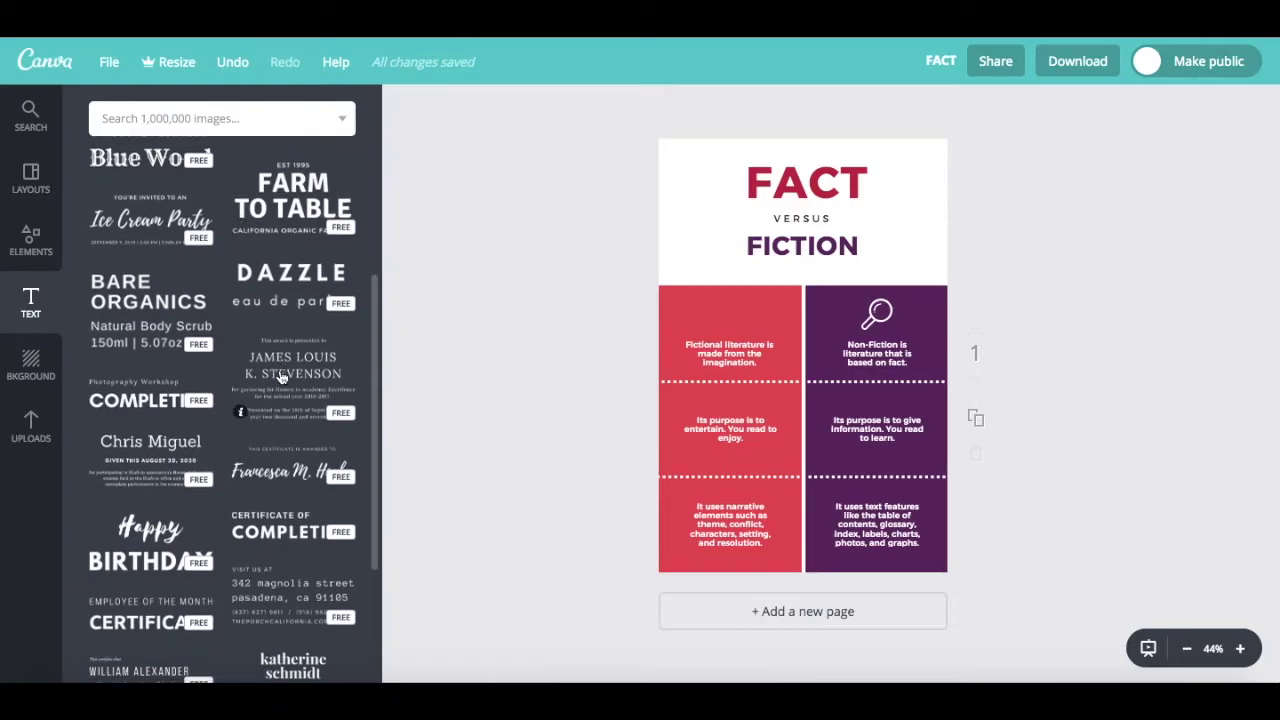
scroll(284, 383, up, 1)
Try yellow, then pink for the top section's background, then restore it to white.
click(33, 364)
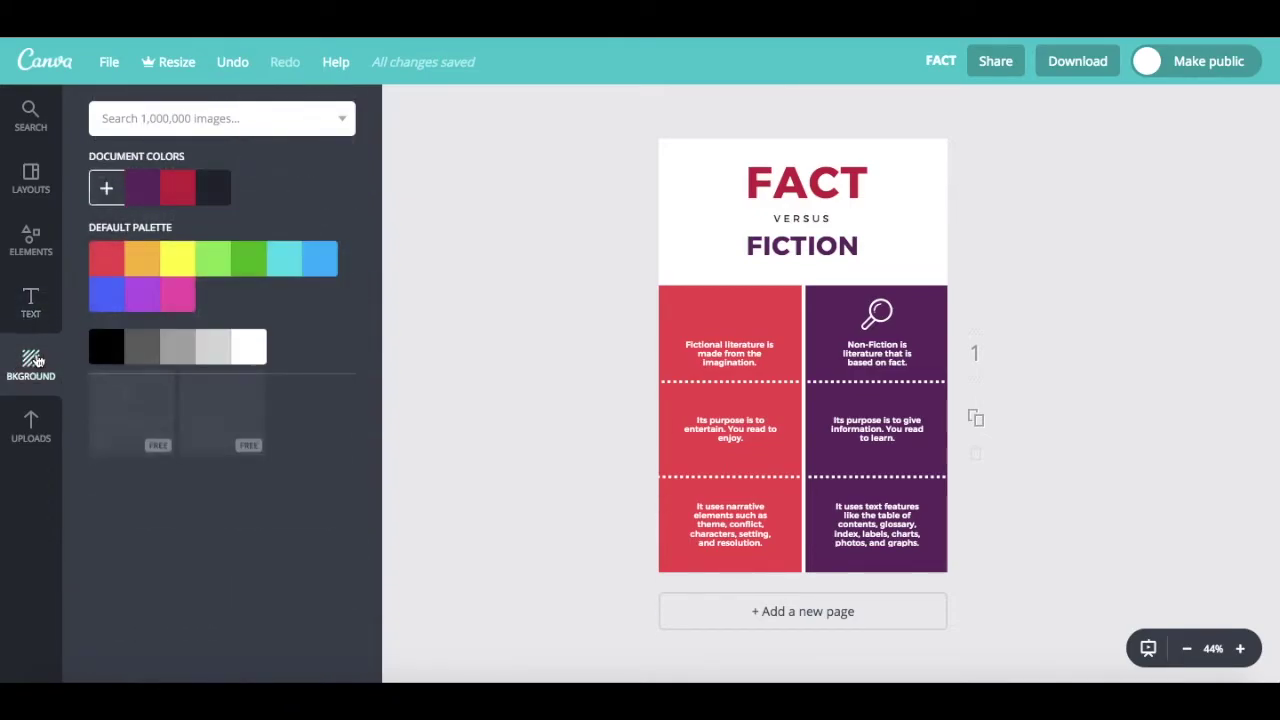
click(184, 267)
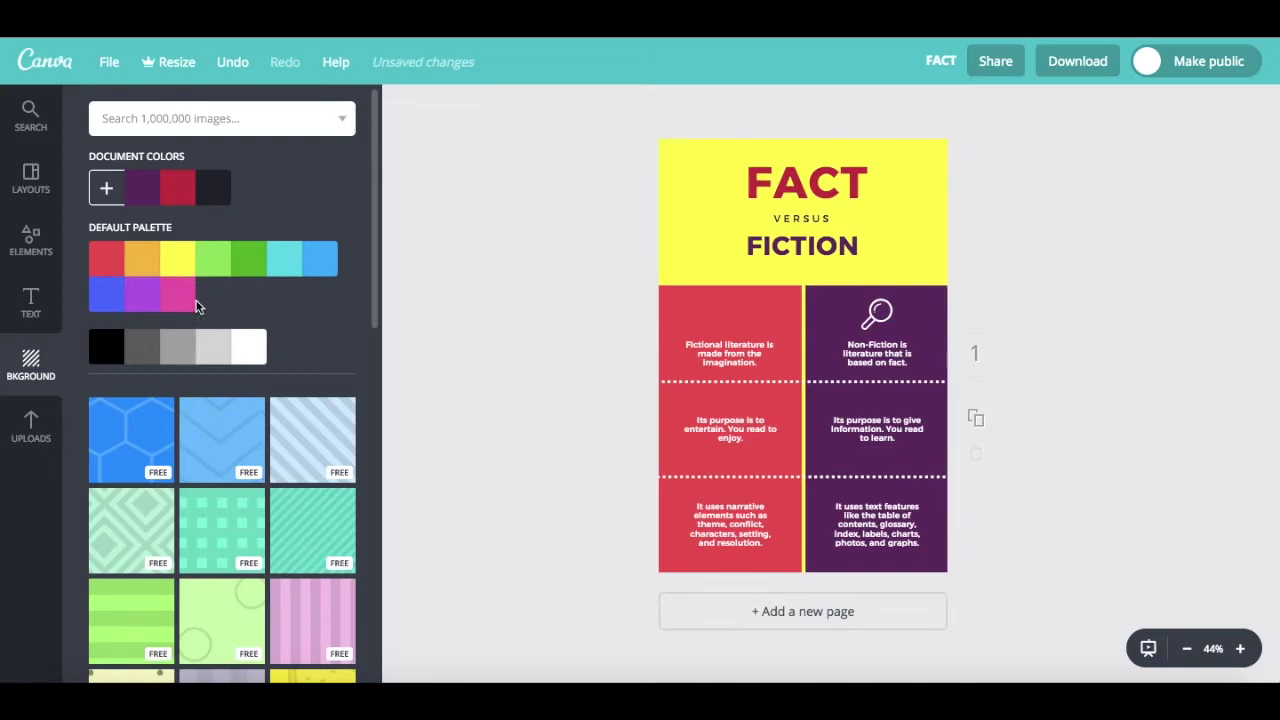
click(185, 300)
click(251, 345)
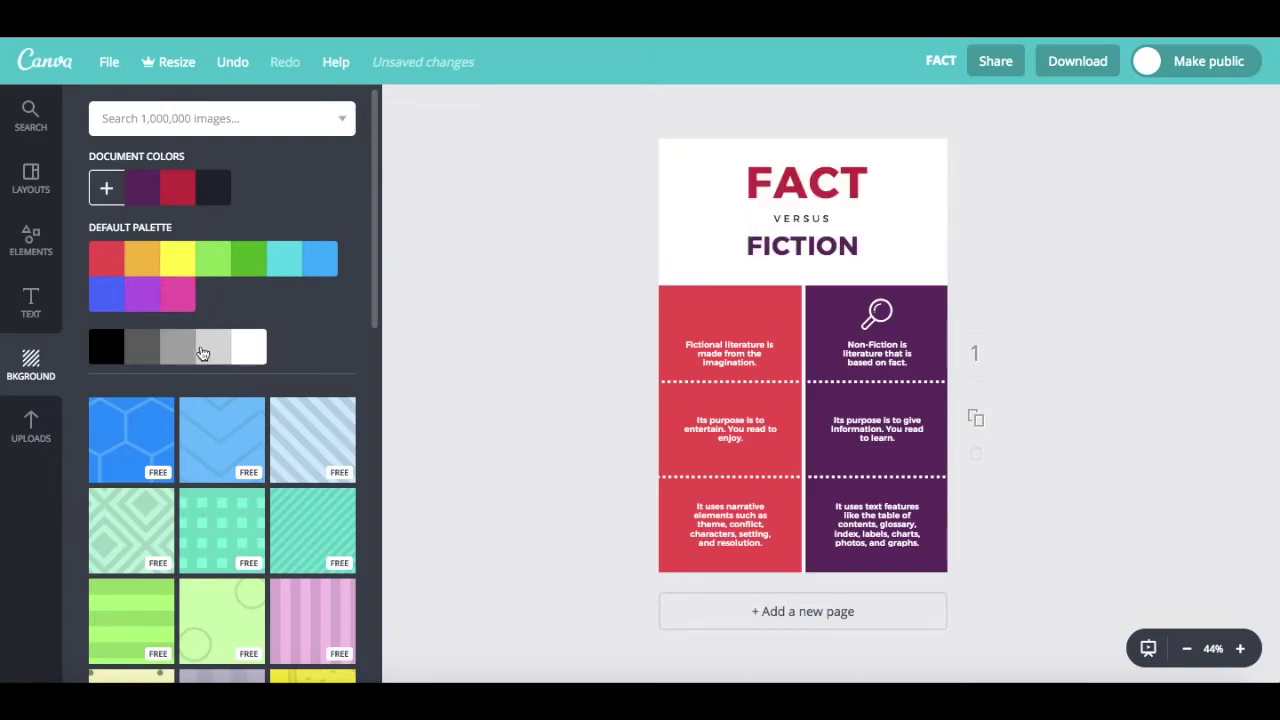
Browse the Uploads images, then the Purchased and Facebook photo sources.
click(31, 428)
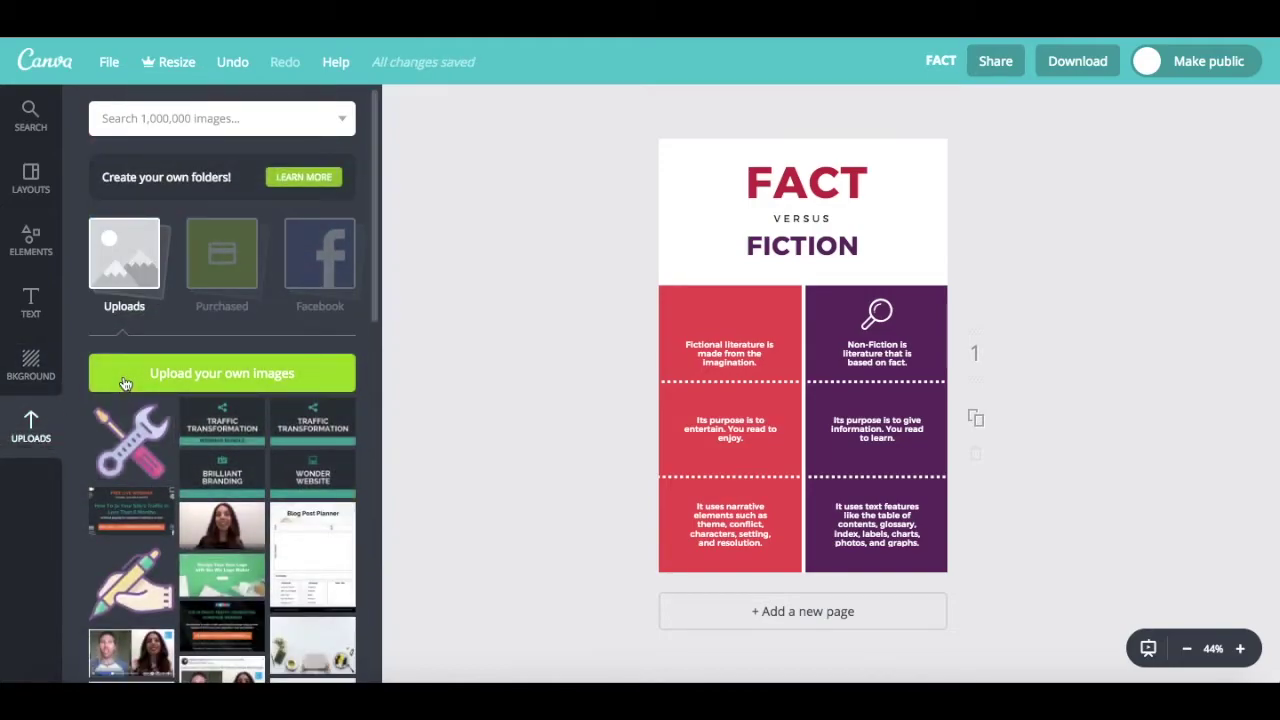
click(234, 265)
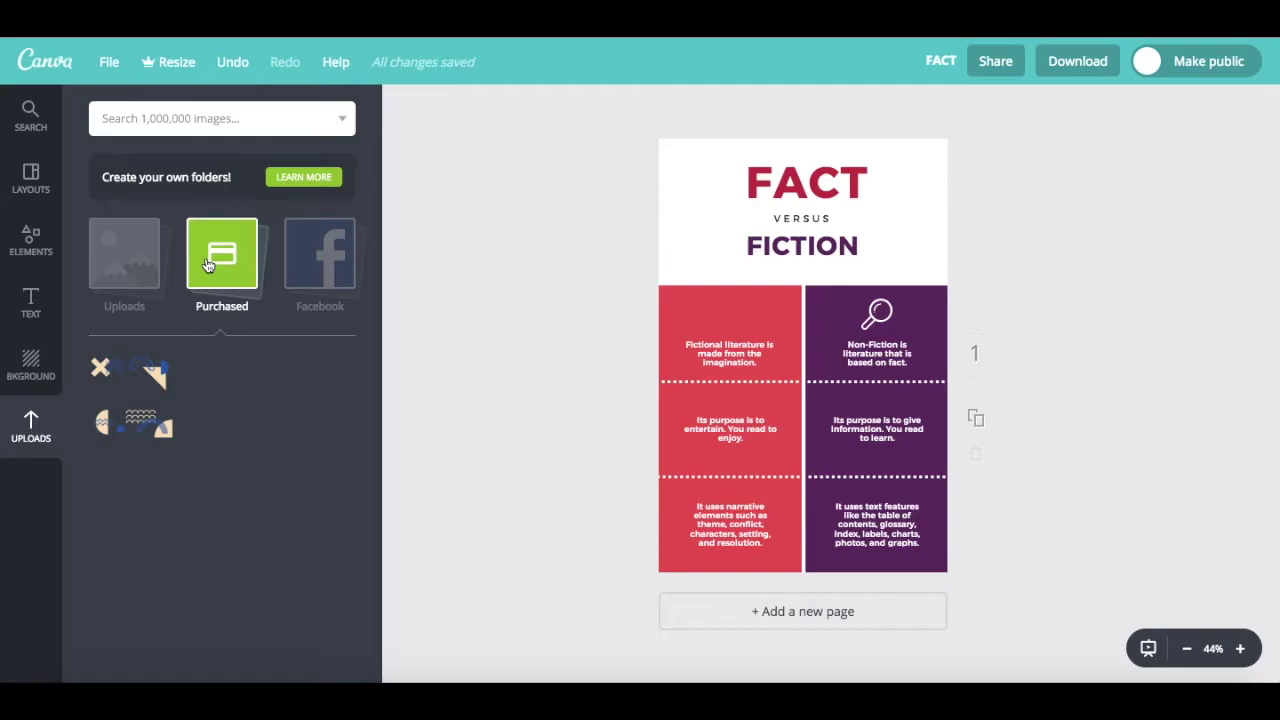
click(320, 247)
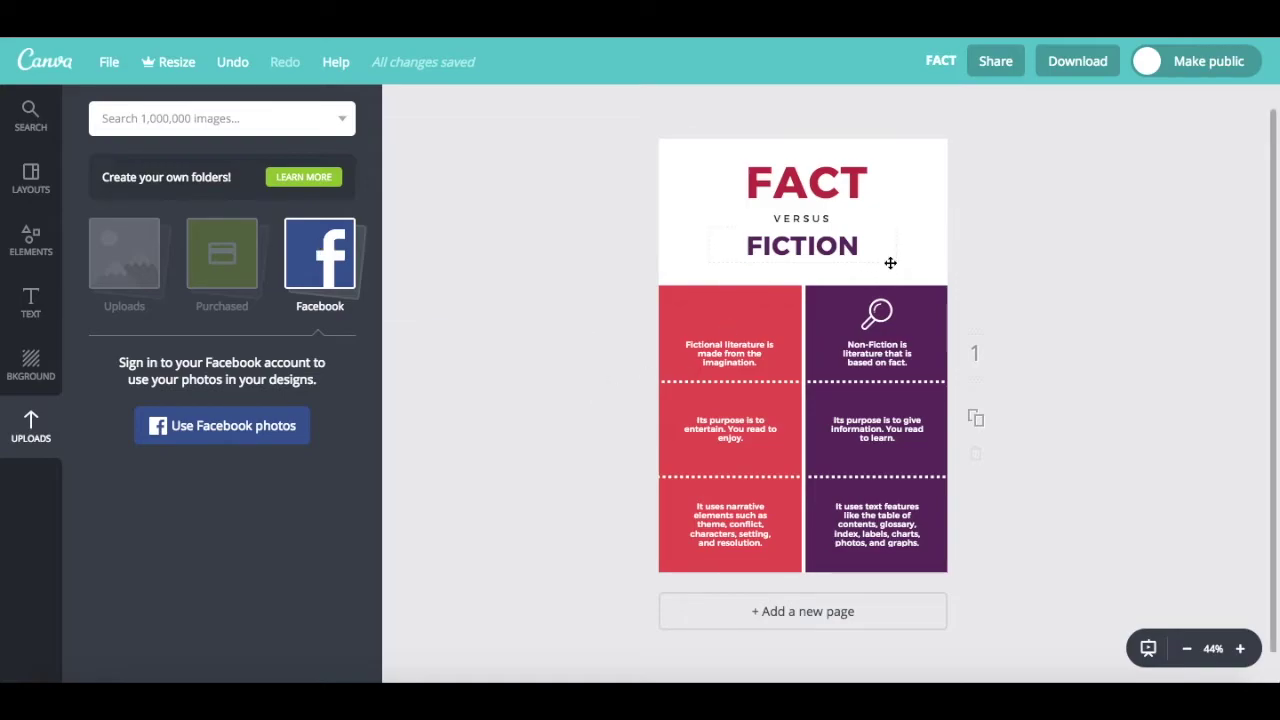
Title the design 'My Amazing Pinterest Graphic', then download it as a PNG file.
click(940, 64)
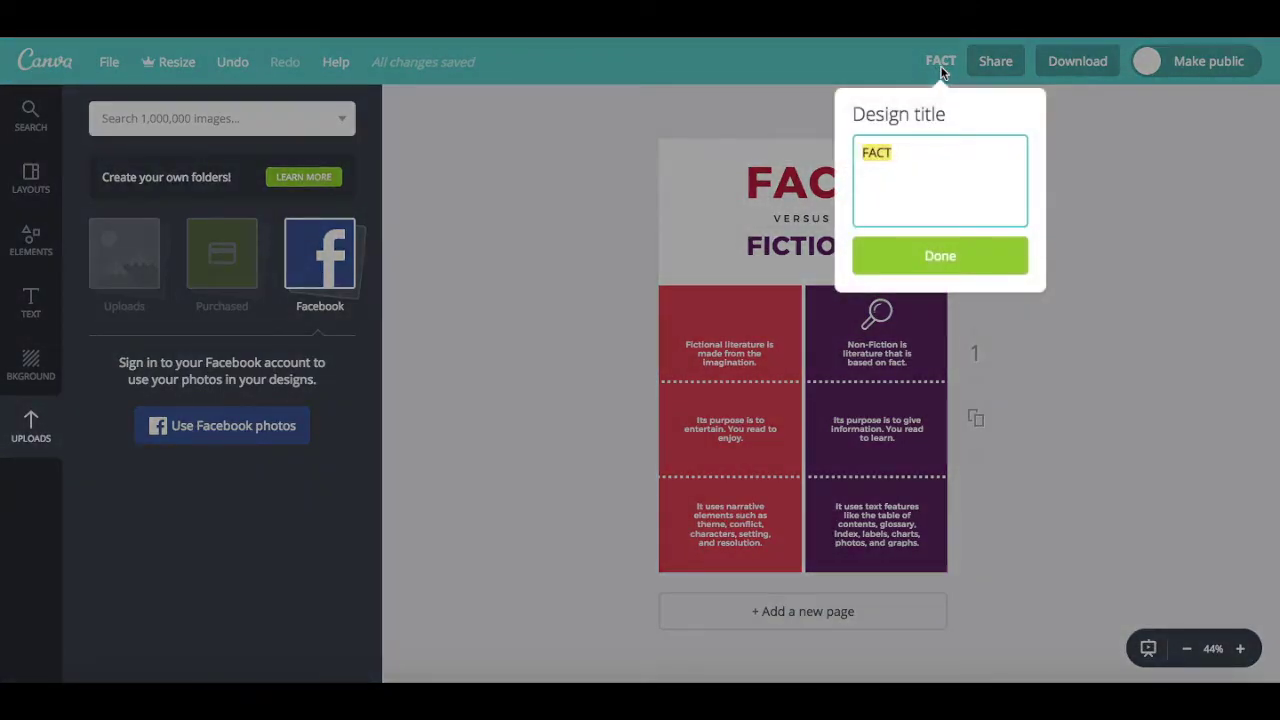
text(My Amazing Pinterest )
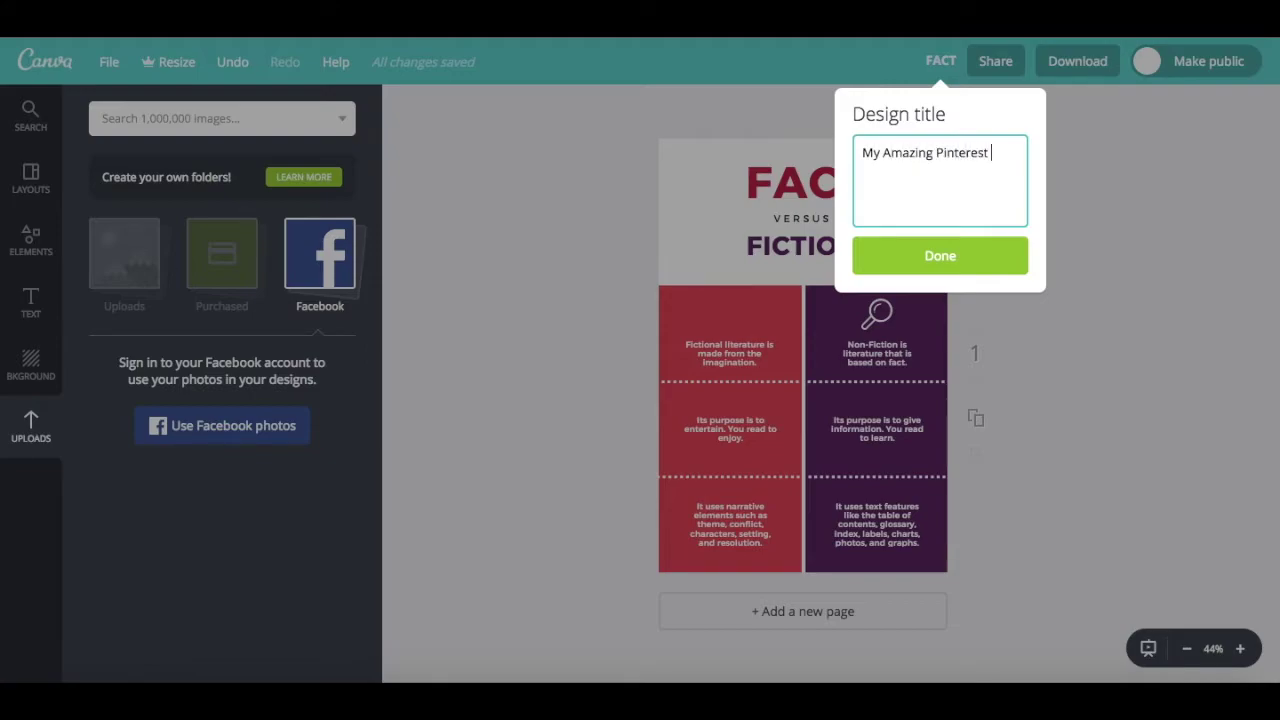
text(Graphic)
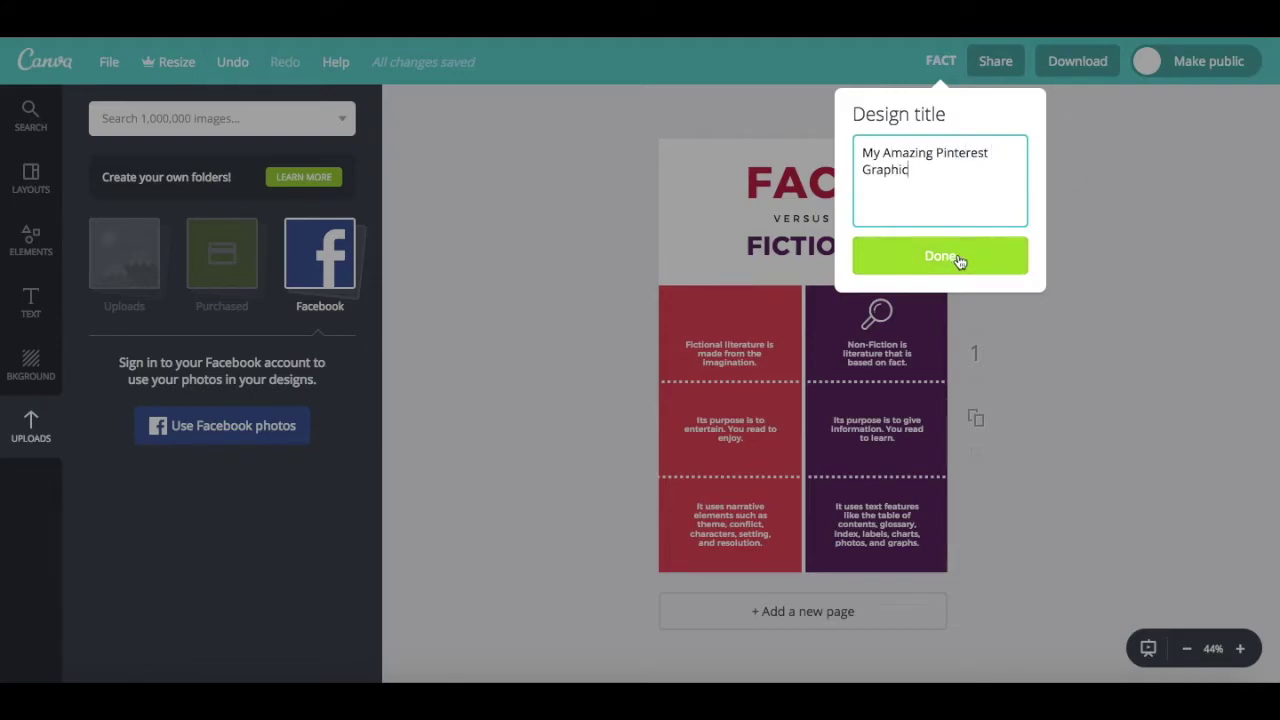
click(963, 257)
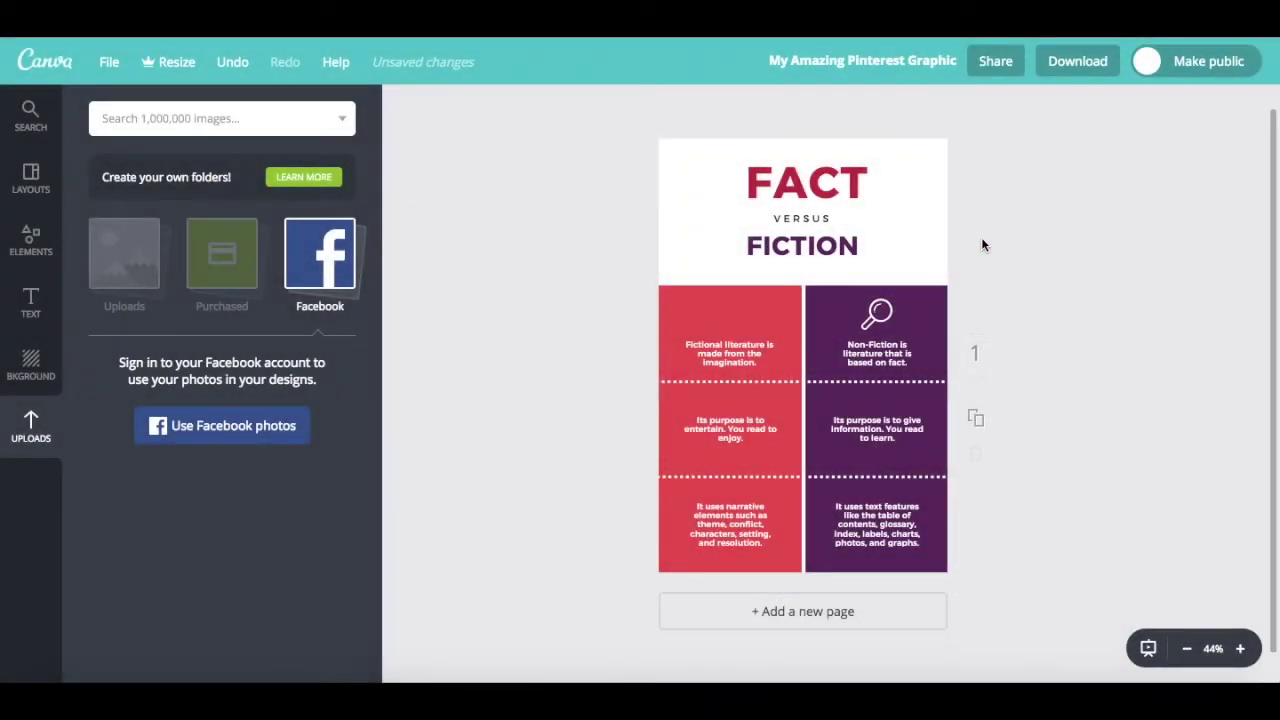
click(1096, 66)
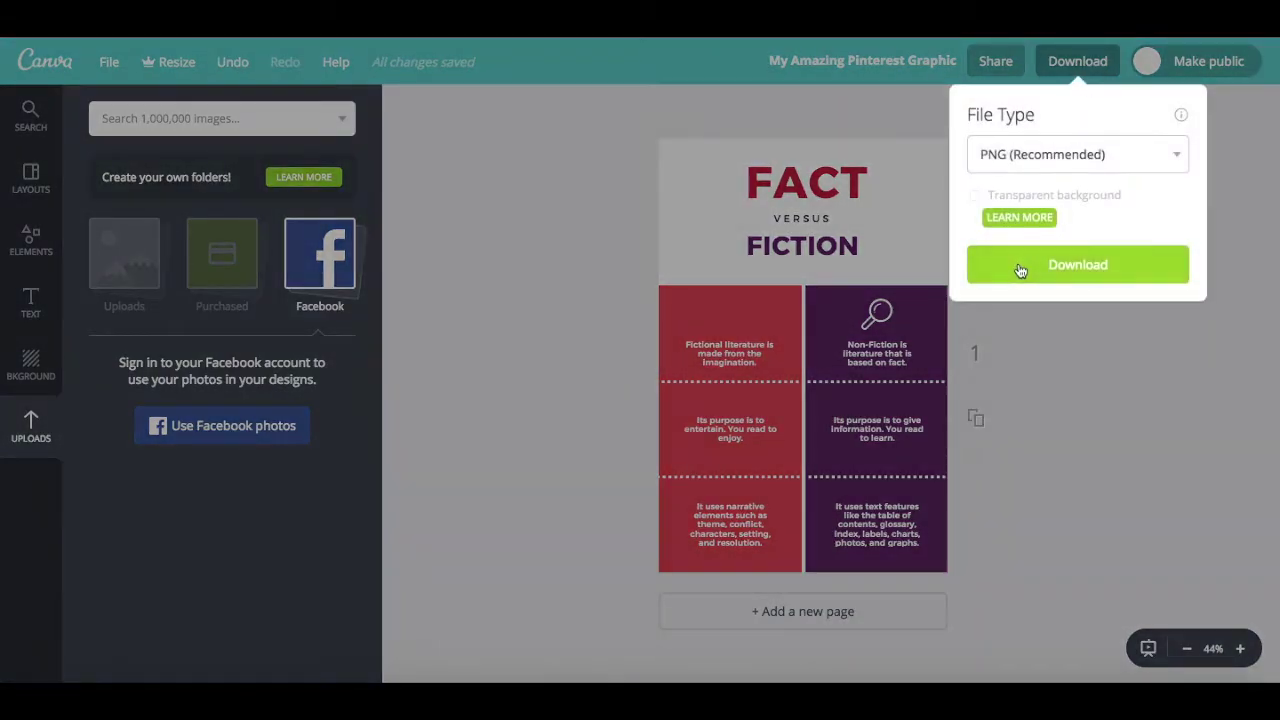
click(1020, 270)
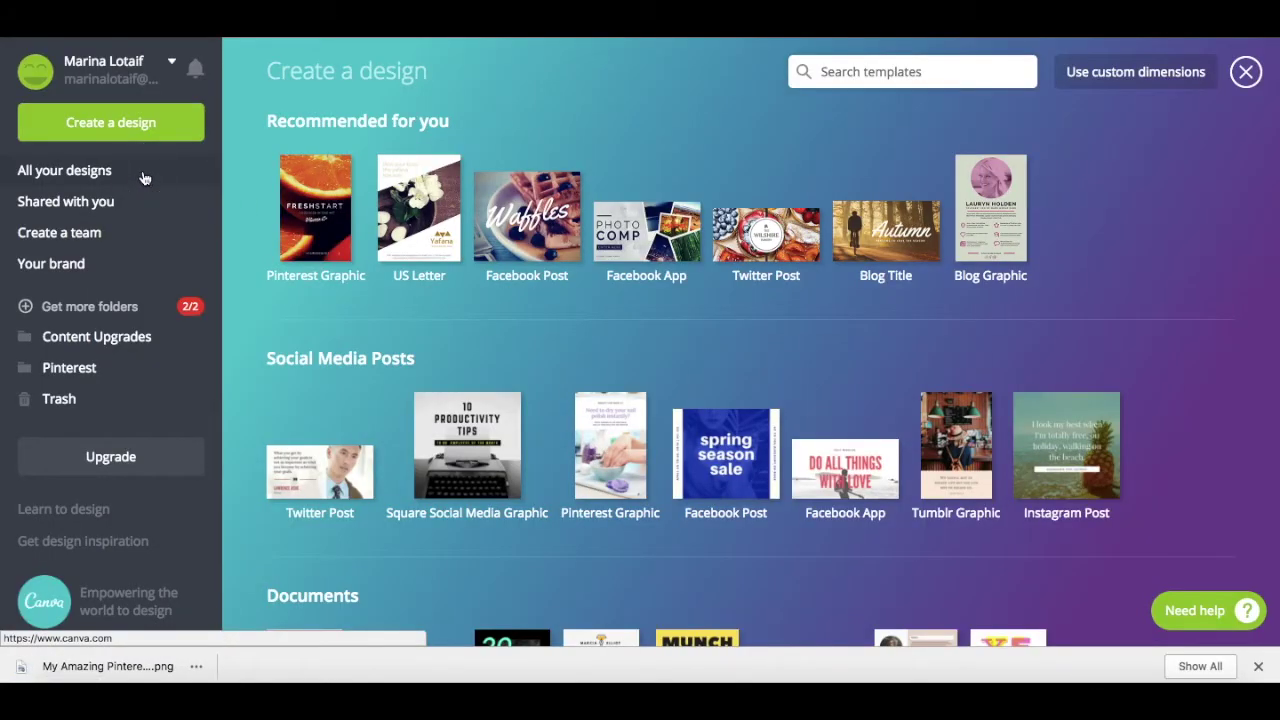
Open All your designs and scroll through them, briefly checking the Pinterest profile tab.
click(143, 178)
scroll(690, 295, down, 3)
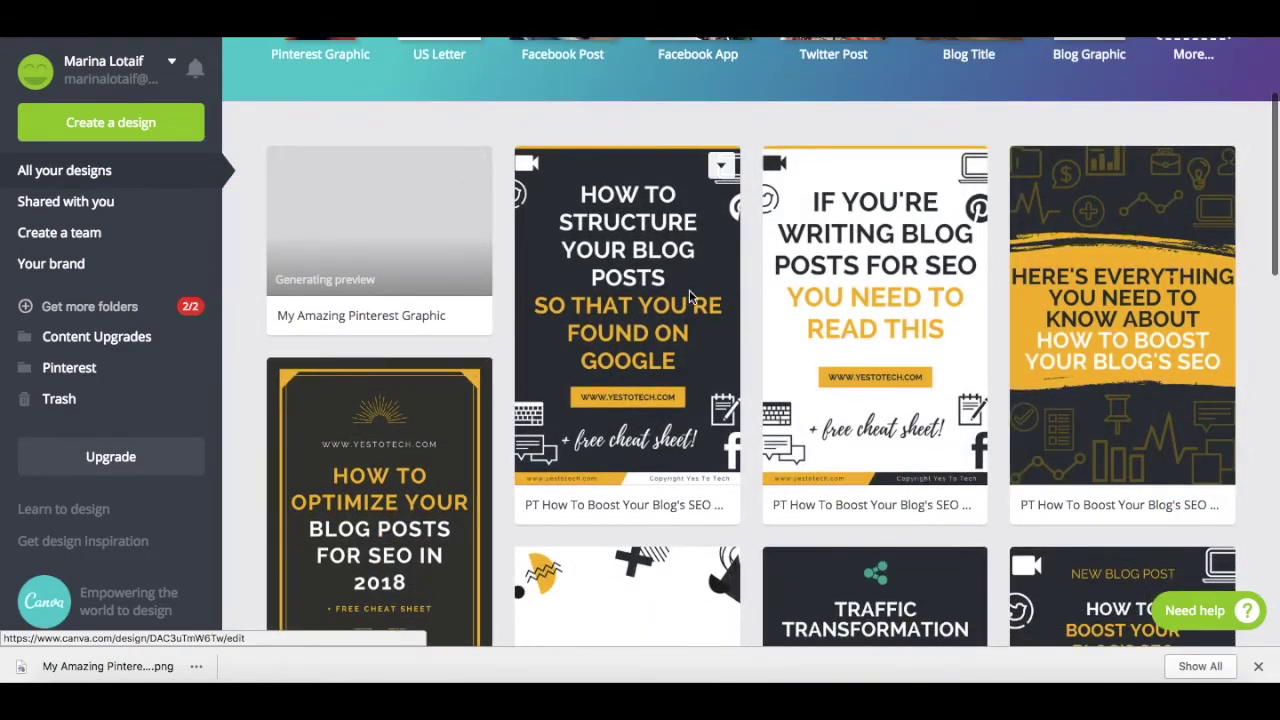
scroll(690, 295, down, 1)
scroll(1015, 266, down, 1)
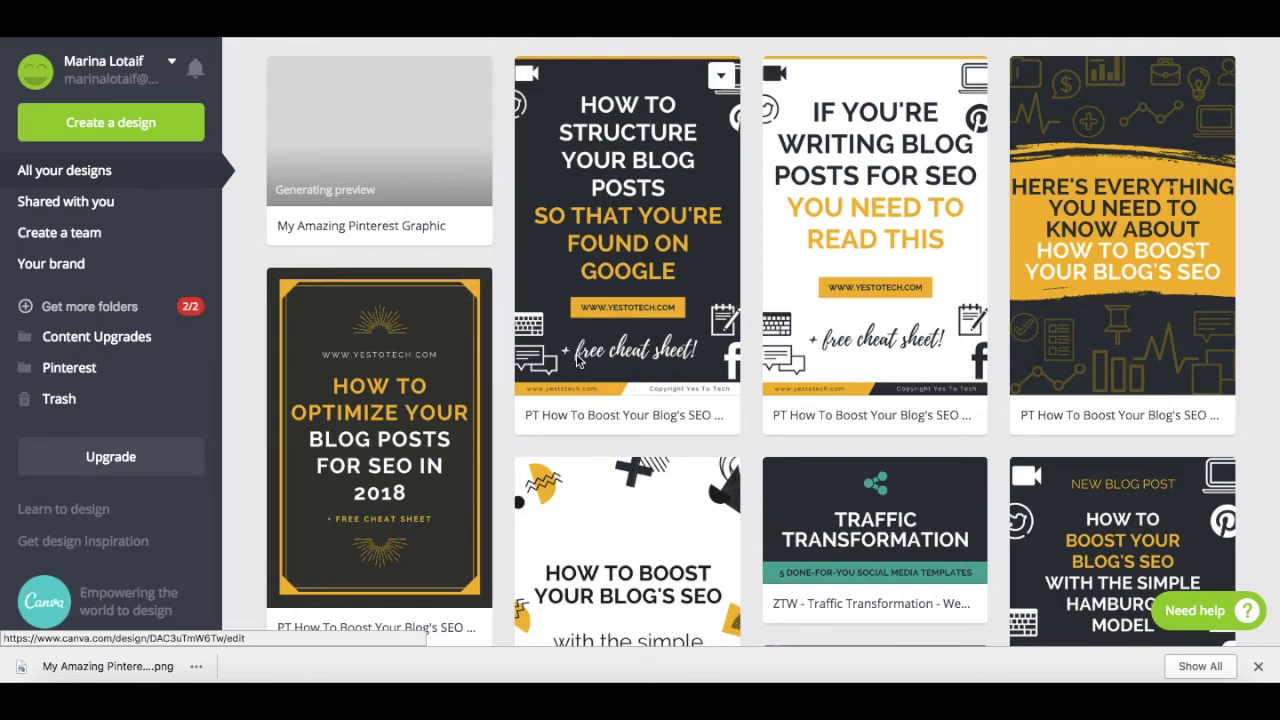
scroll(577, 362, up, 3)
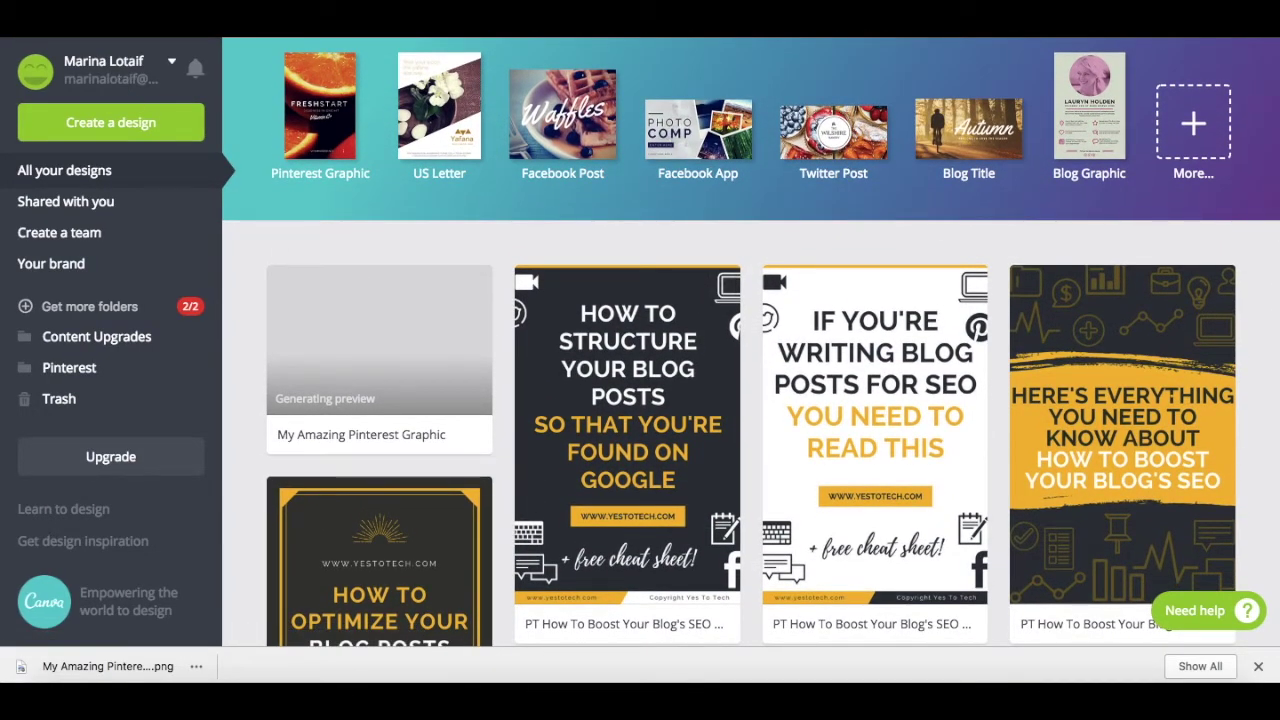
key(ctrl+Tab)
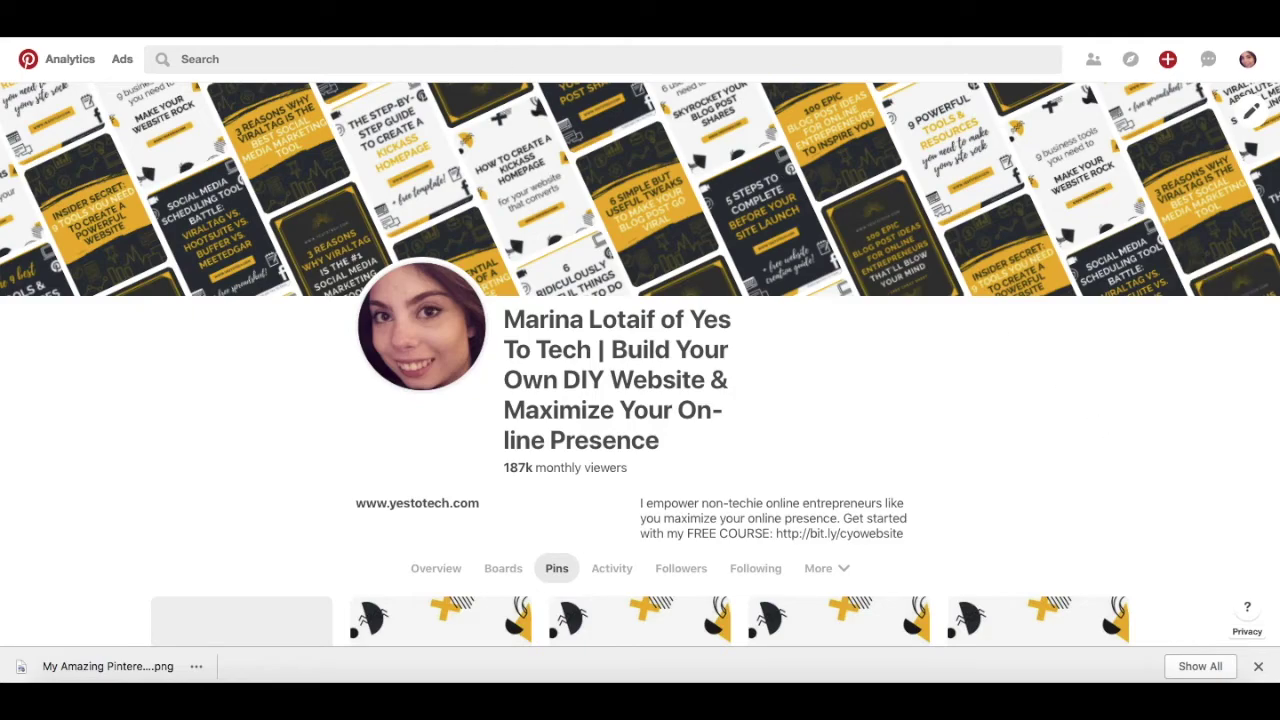
key(ctrl+Tab)
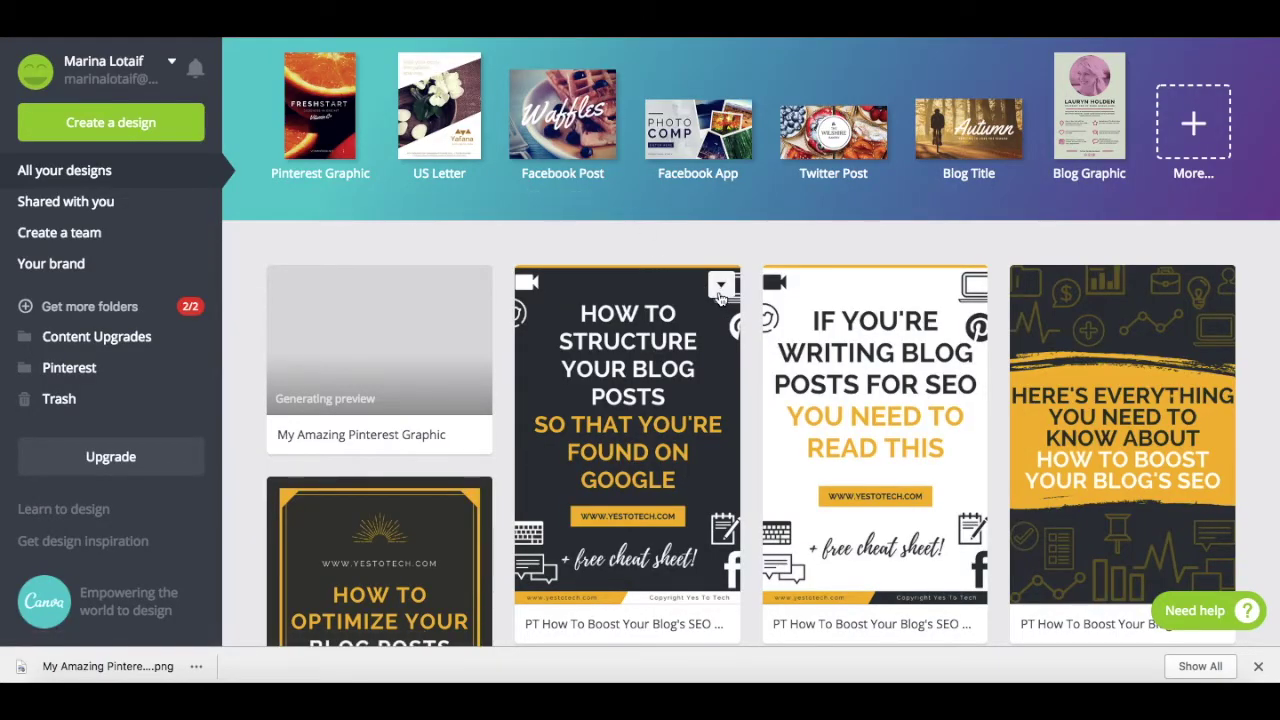
Copy the 'How to Structure Your Blog Posts' pin and open the copy in the editor.
click(720, 287)
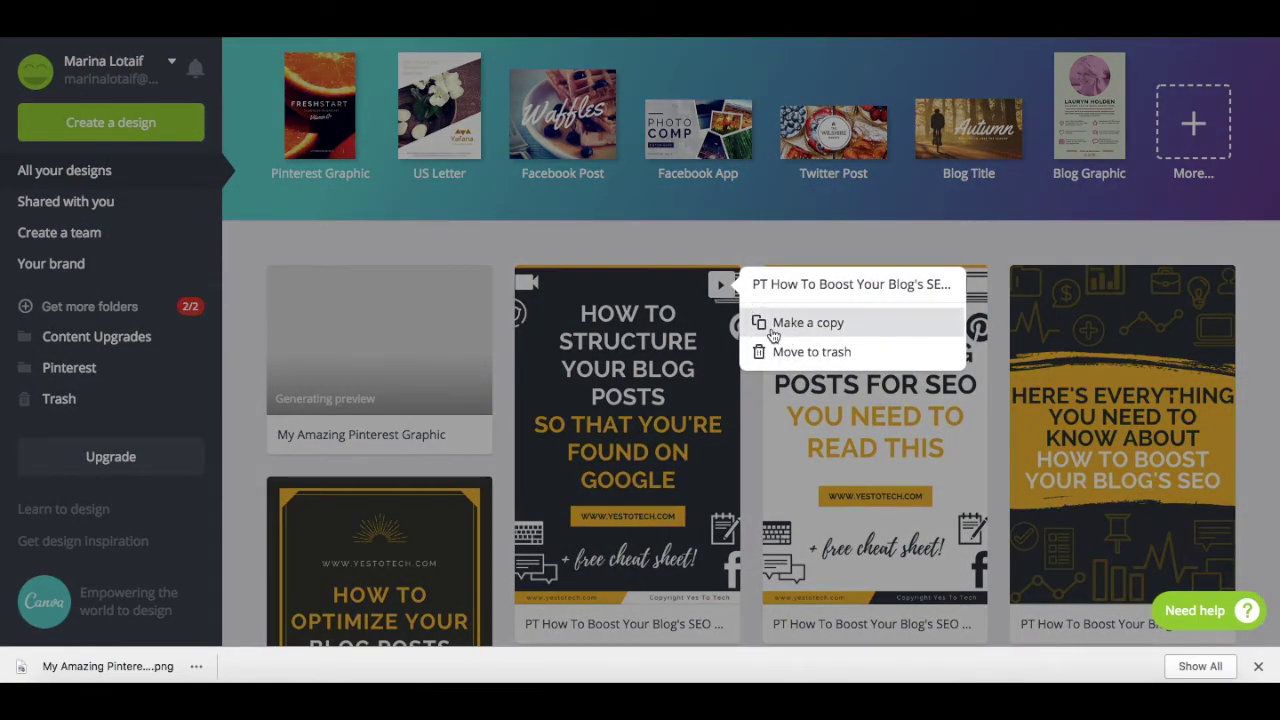
click(768, 325)
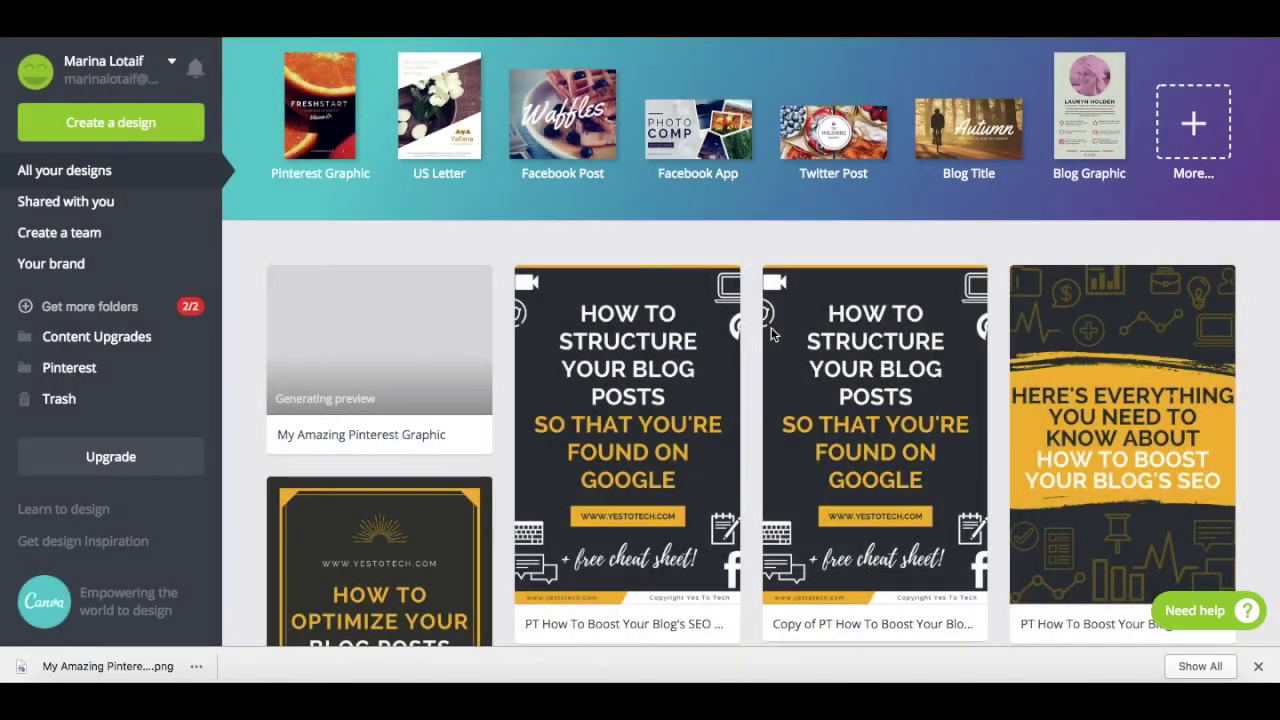
click(840, 338)
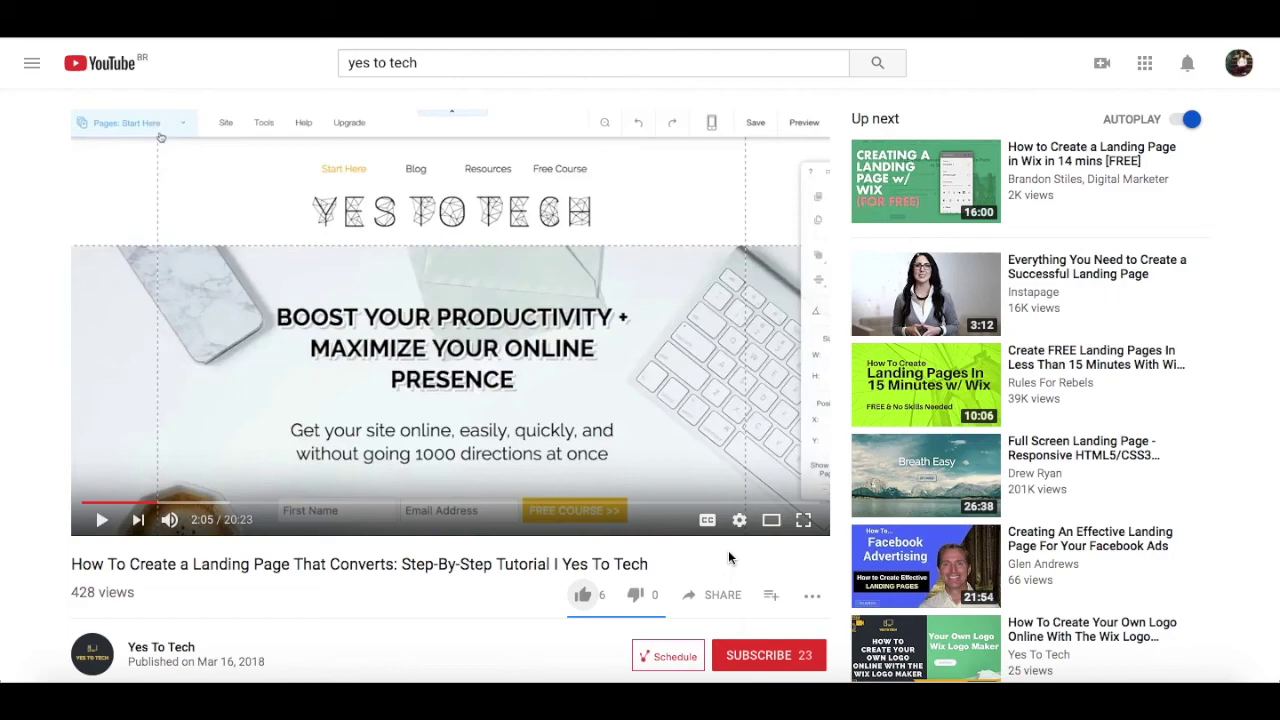
Like the landing-page video, open Share, subscribe to Yes To Tech and enable its bell notifications.
click(583, 594)
click(720, 595)
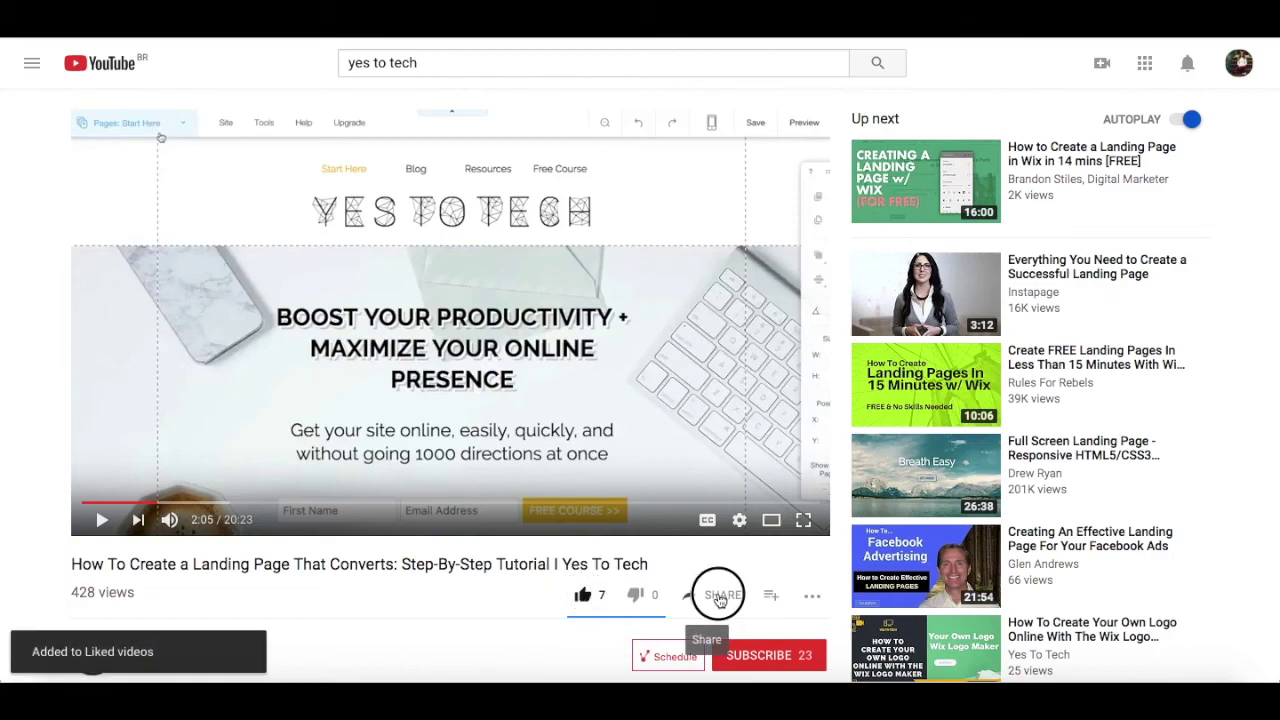
click(758, 655)
click(816, 660)
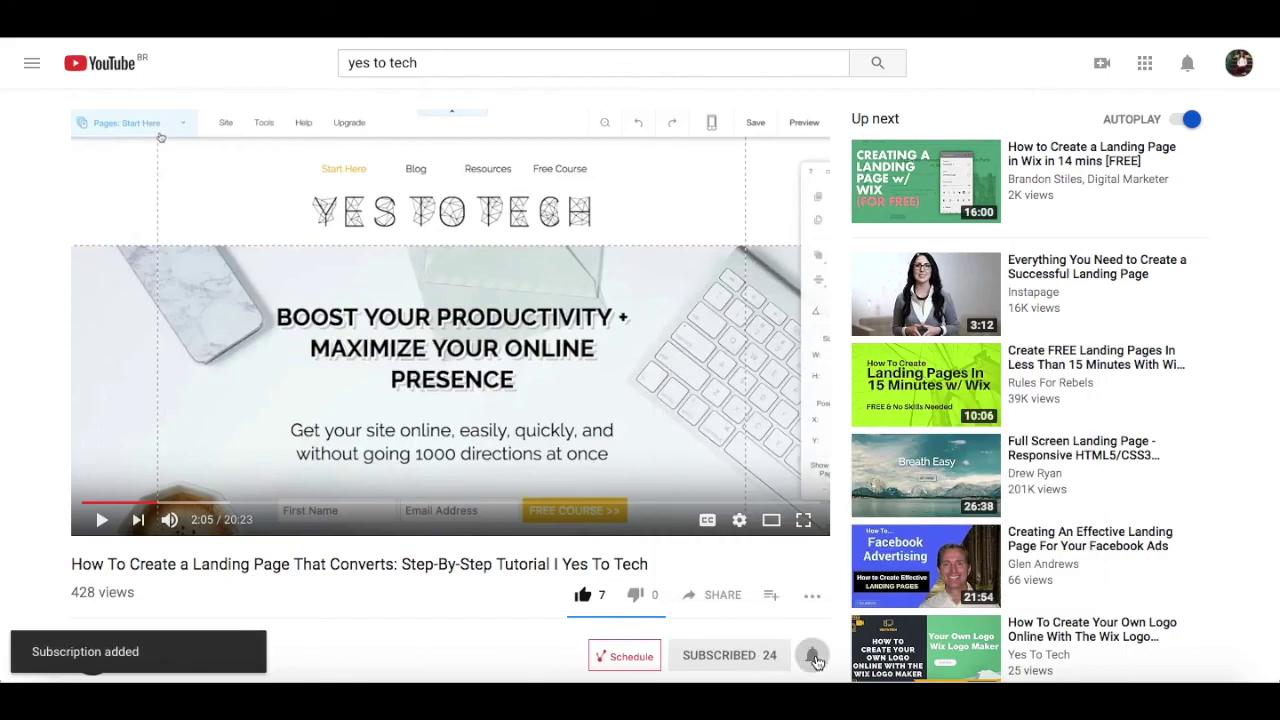